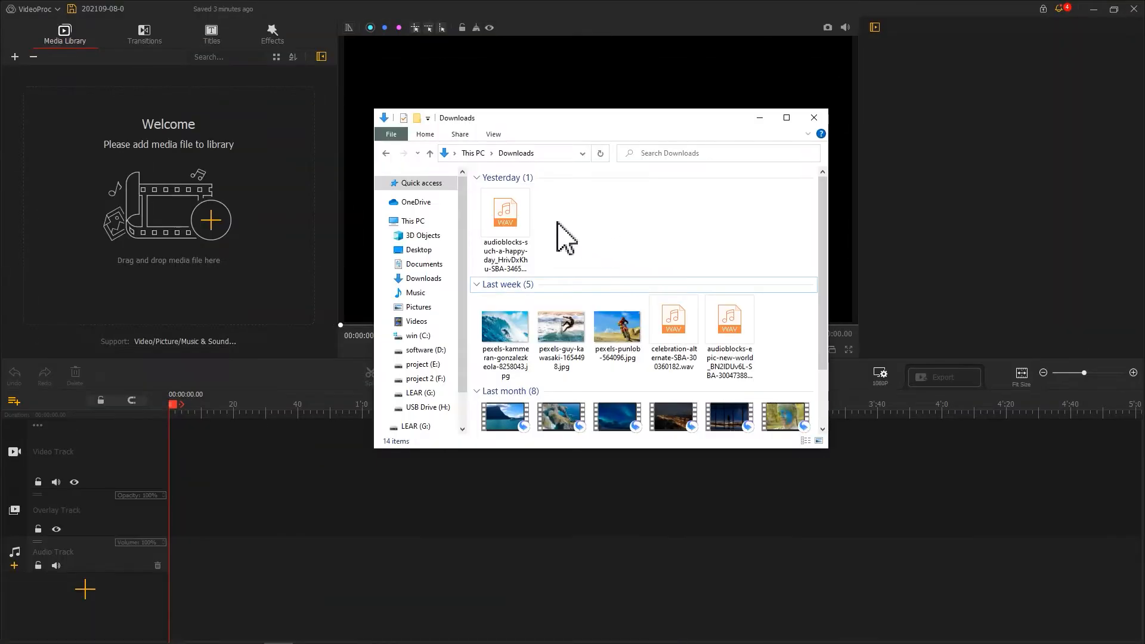
Step: Select all the files in the Downloads folder and add them to the media library
left_click_drag(473, 193, 818, 441)
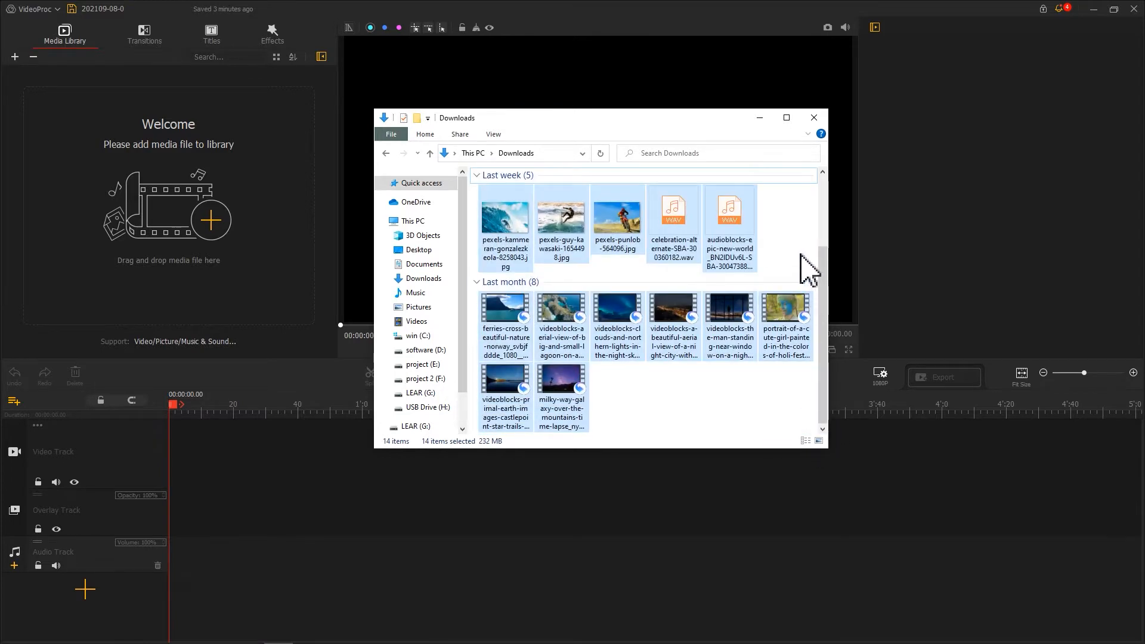
left_click_drag(737, 219, 266, 245)
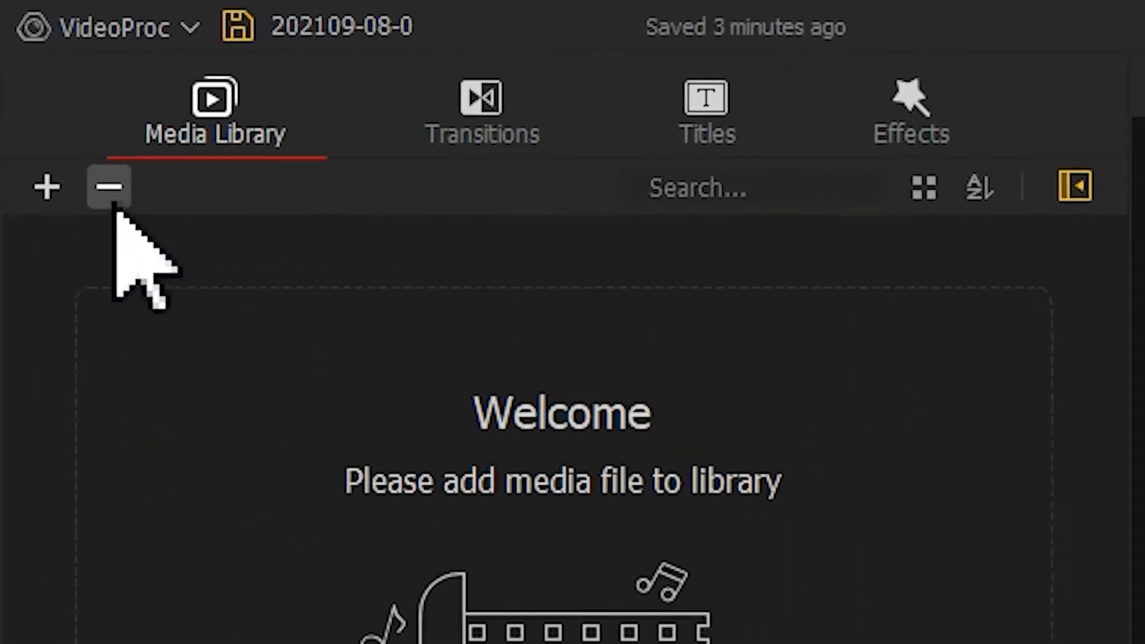
Step: Import the picture pexels-punlob-564096.jpg from the Downloads folder into the media library
left_click(64, 205)
left_click(123, 239)
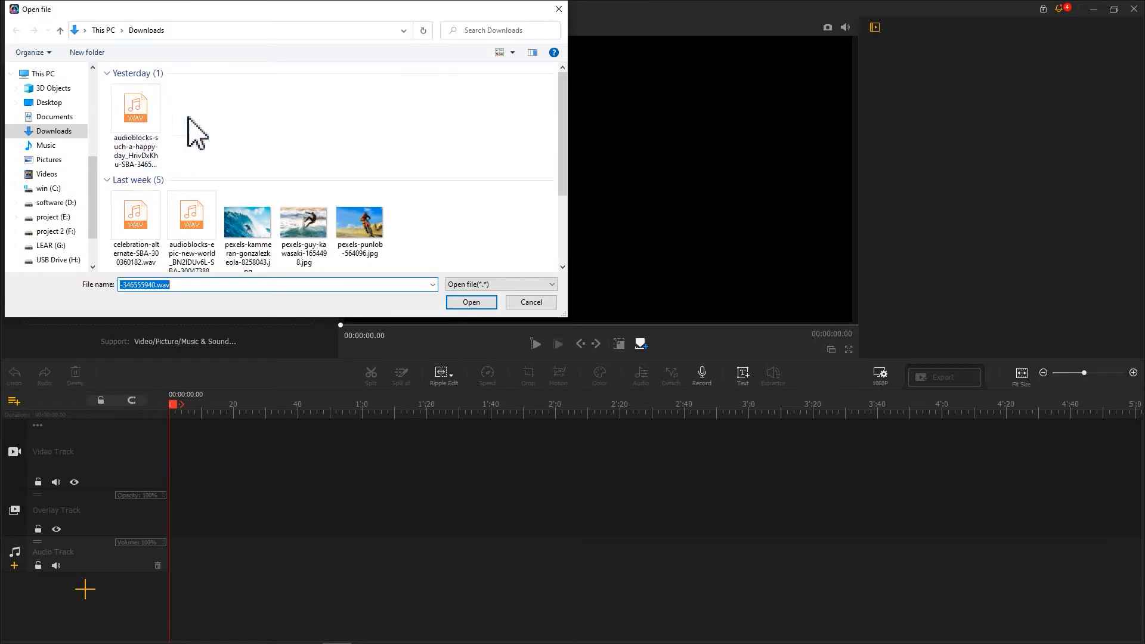
double_click(361, 229)
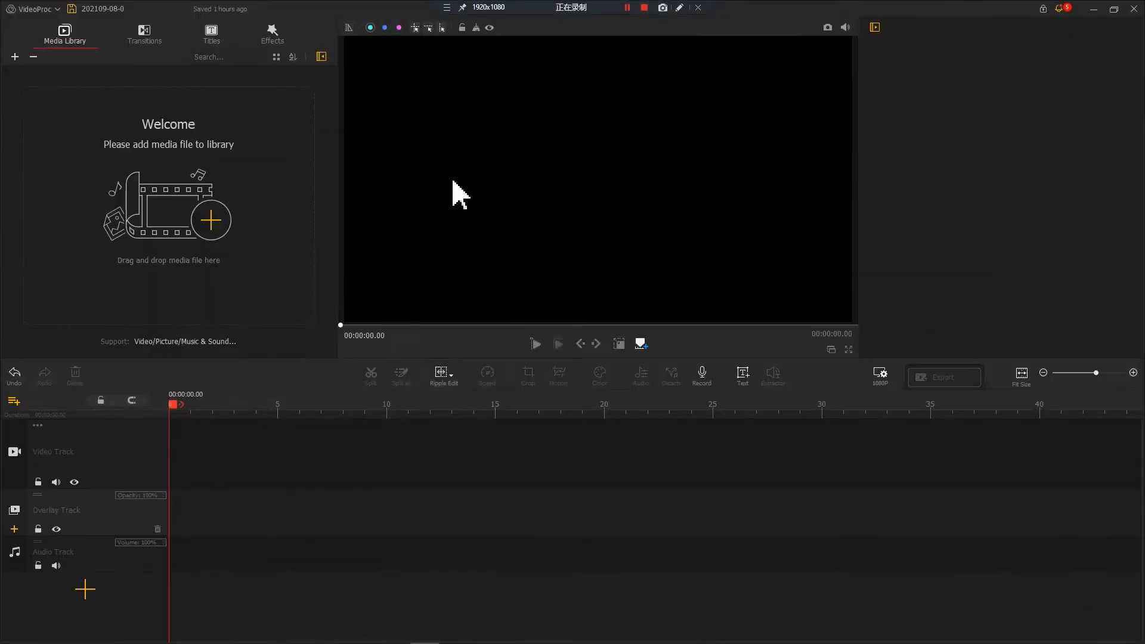
Step: Import the milky-way video from the Downloads folder into the empty media library
left_click(221, 227)
scroll(224, 235, "down", 2)
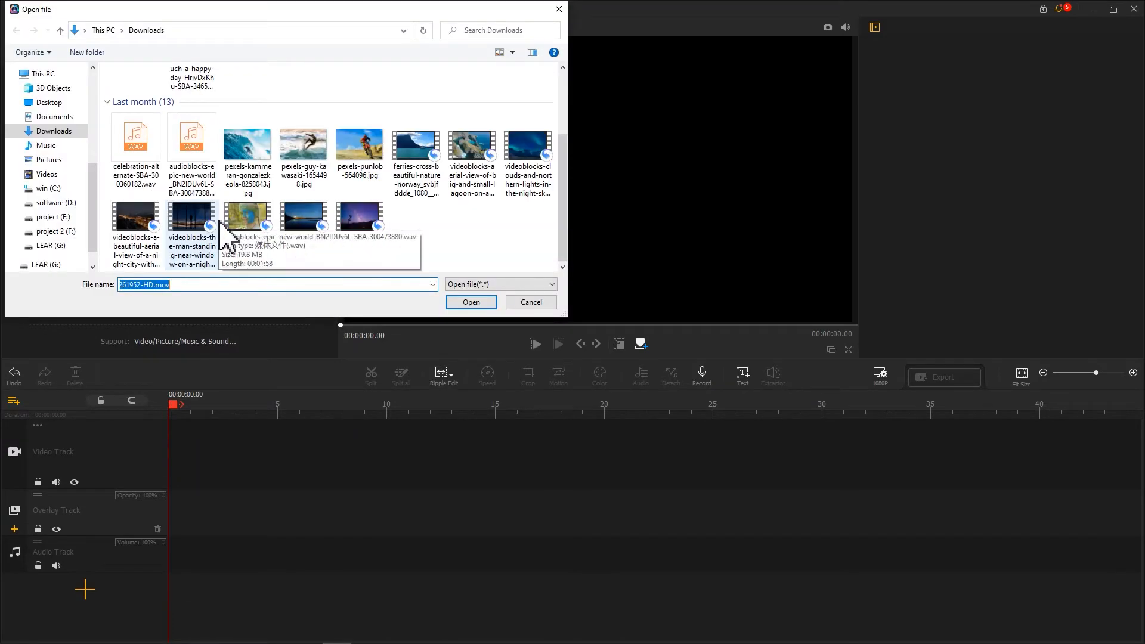
left_click(358, 225)
double_click(358, 225)
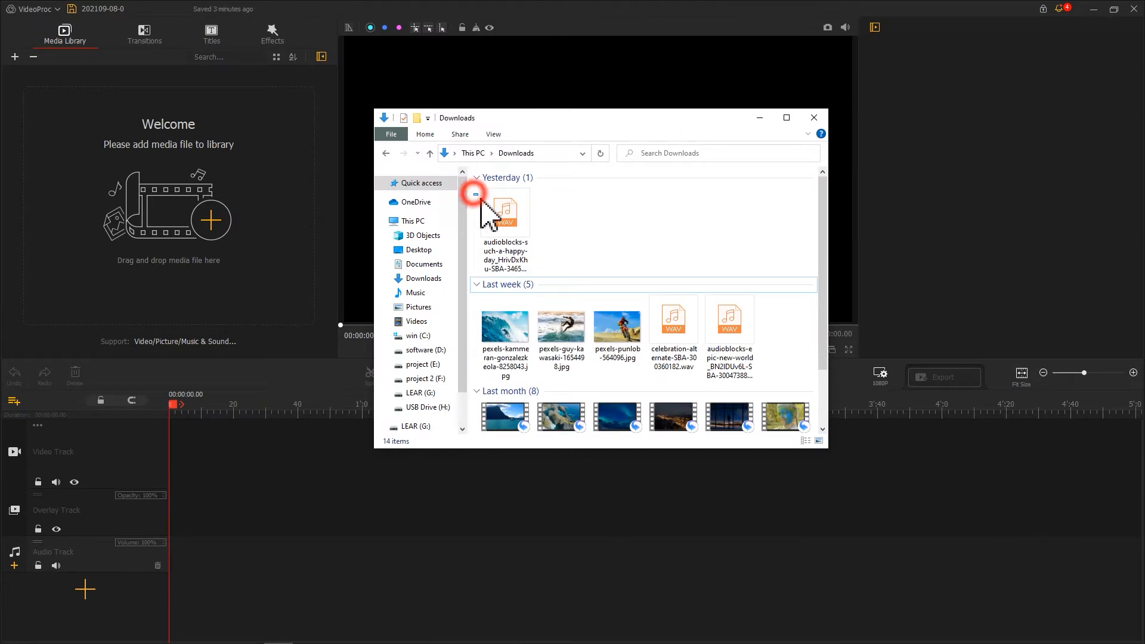
Step: Add the whole set of Downloads files to the media library straight from the folder window and look through them
left_click_drag(473, 185, 813, 370)
left_click_drag(746, 238, 263, 234)
scroll(263, 234, "down", 3)
scroll(324, 217, "up", 4)
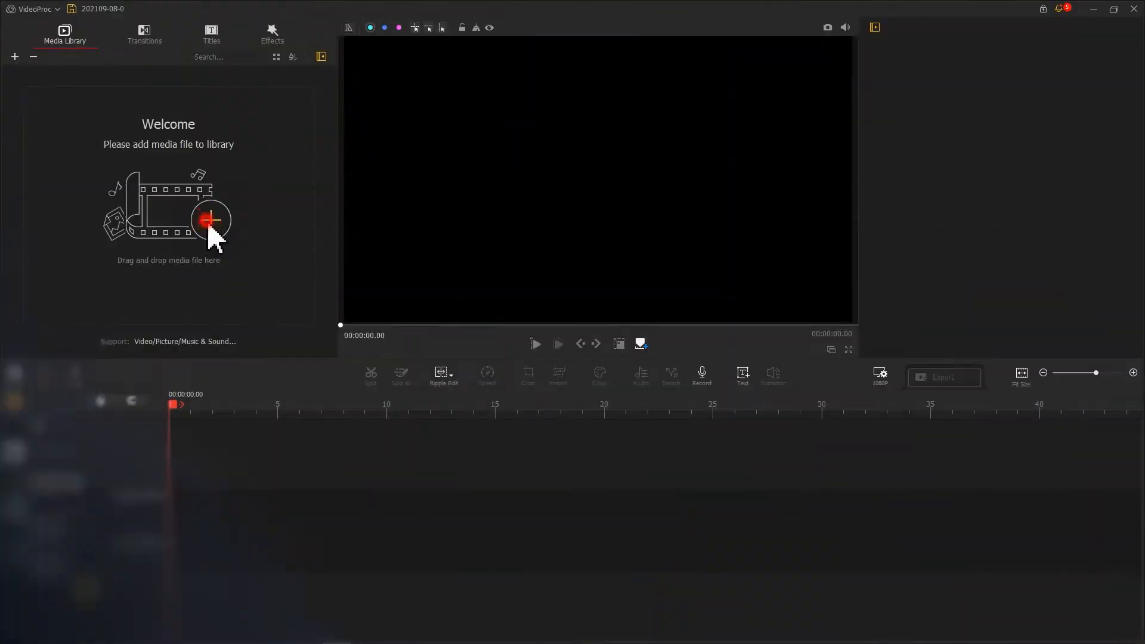
Step: Import all the pictures and videos in the Downloads folder into the media library
left_click(210, 222)
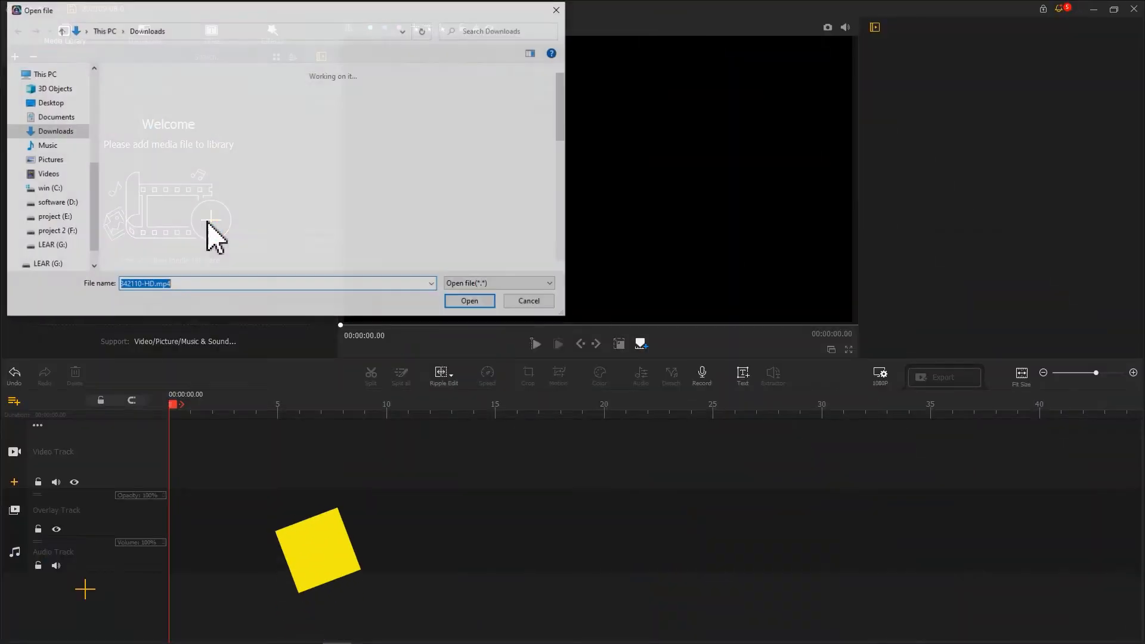
left_click(220, 219)
key("ctrl+a")
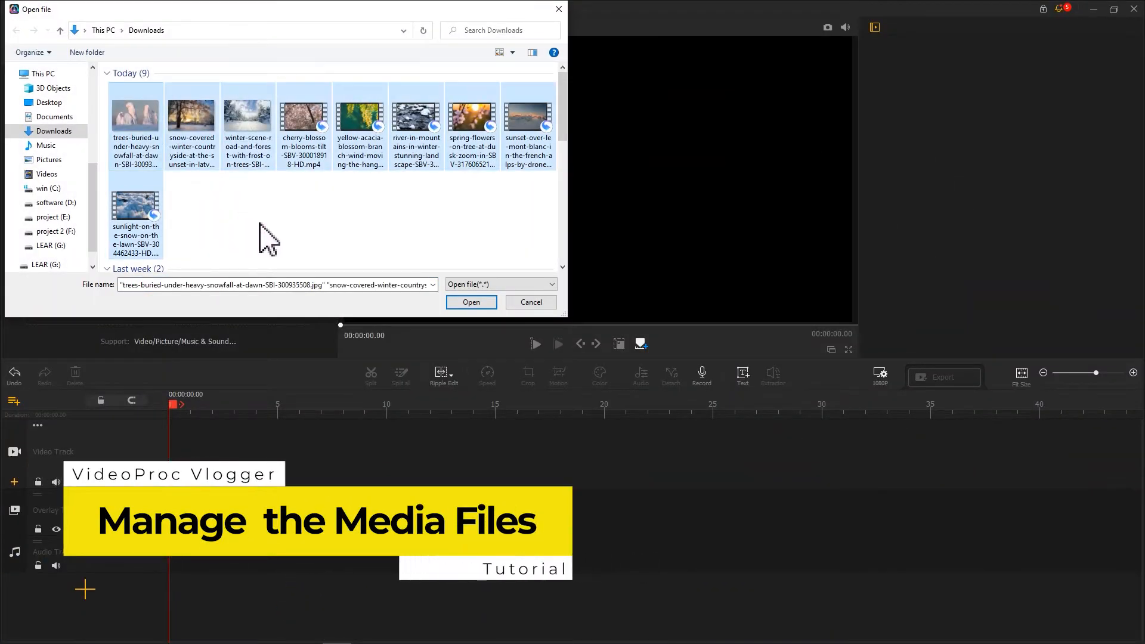
left_click(480, 304)
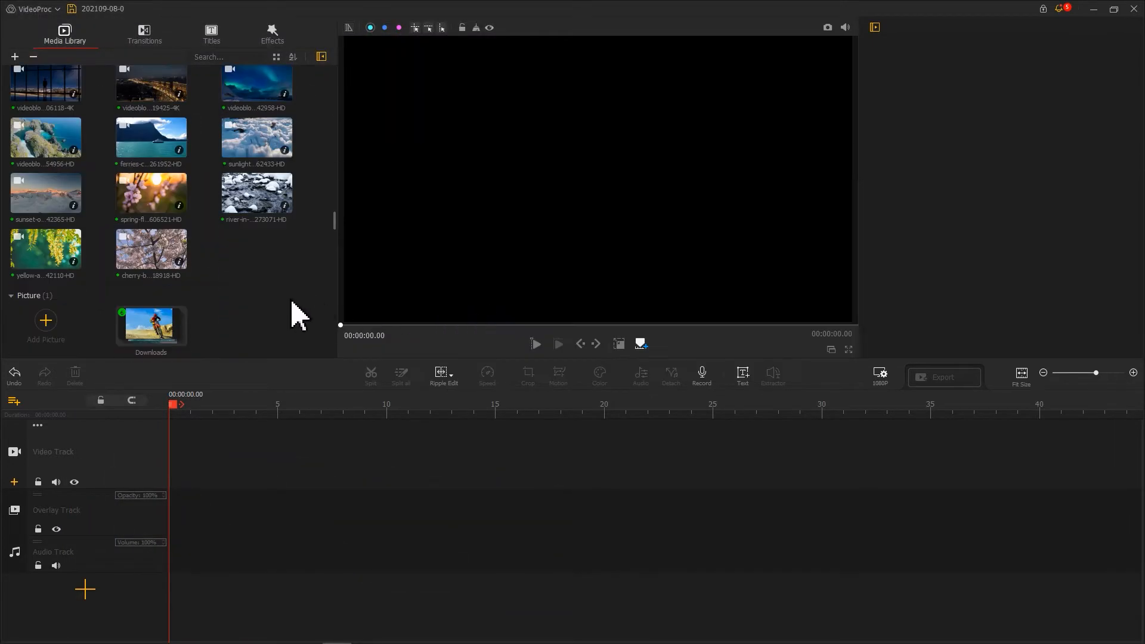
Step: Search the media library for "wint" and make the media thumbnails smaller
scroll(281, 314, "down", 3)
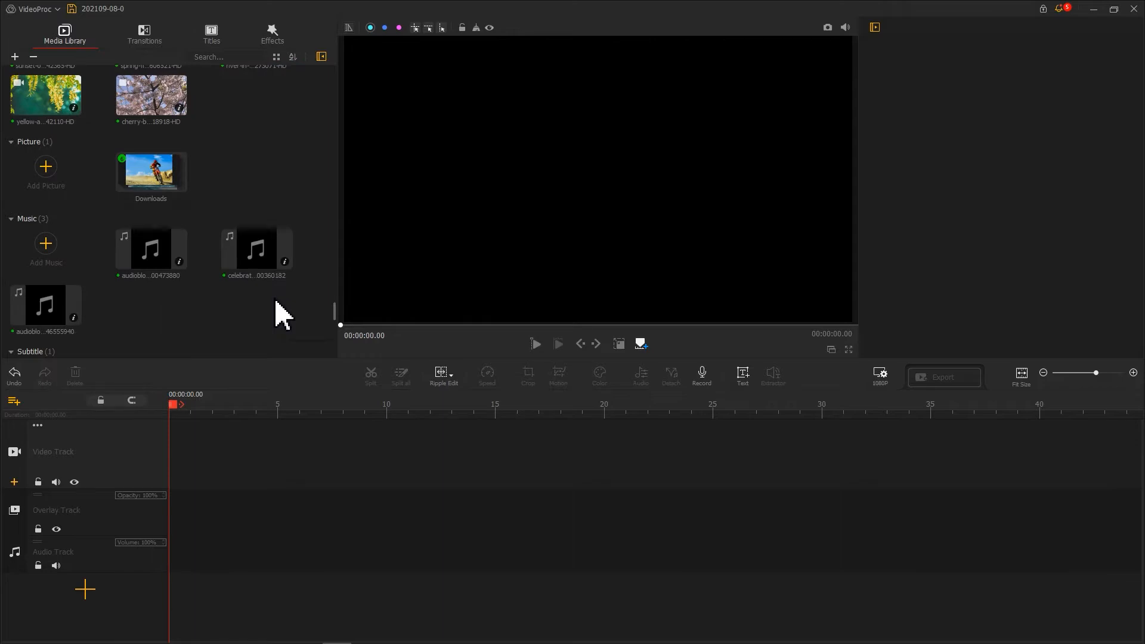
scroll(281, 314, "up", 6)
scroll(281, 310, "up", 2)
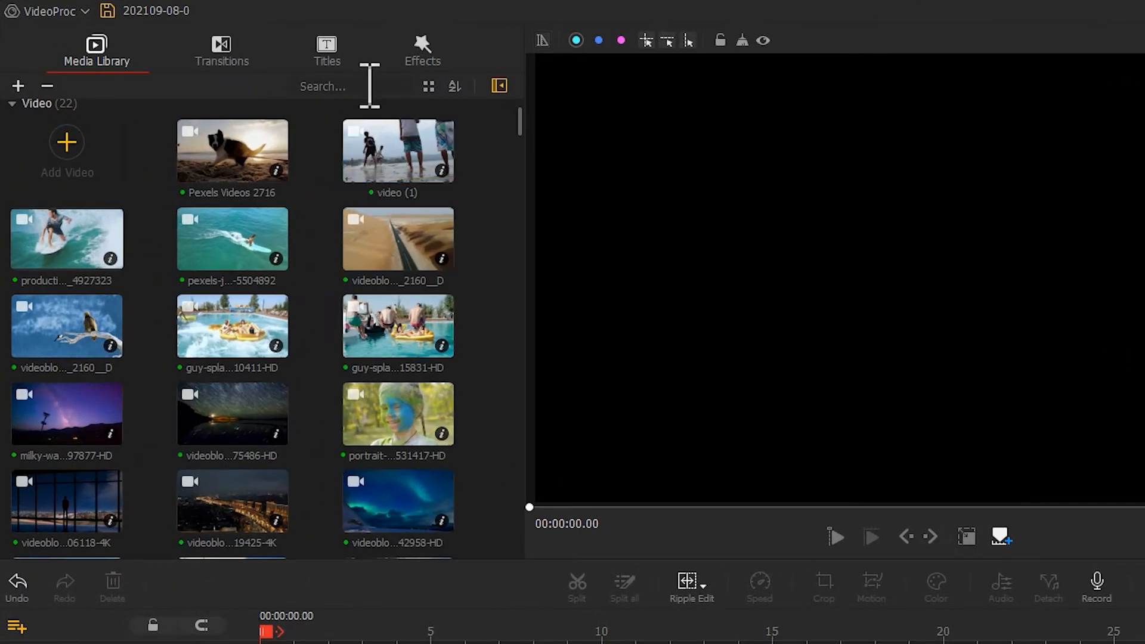
type("wint")
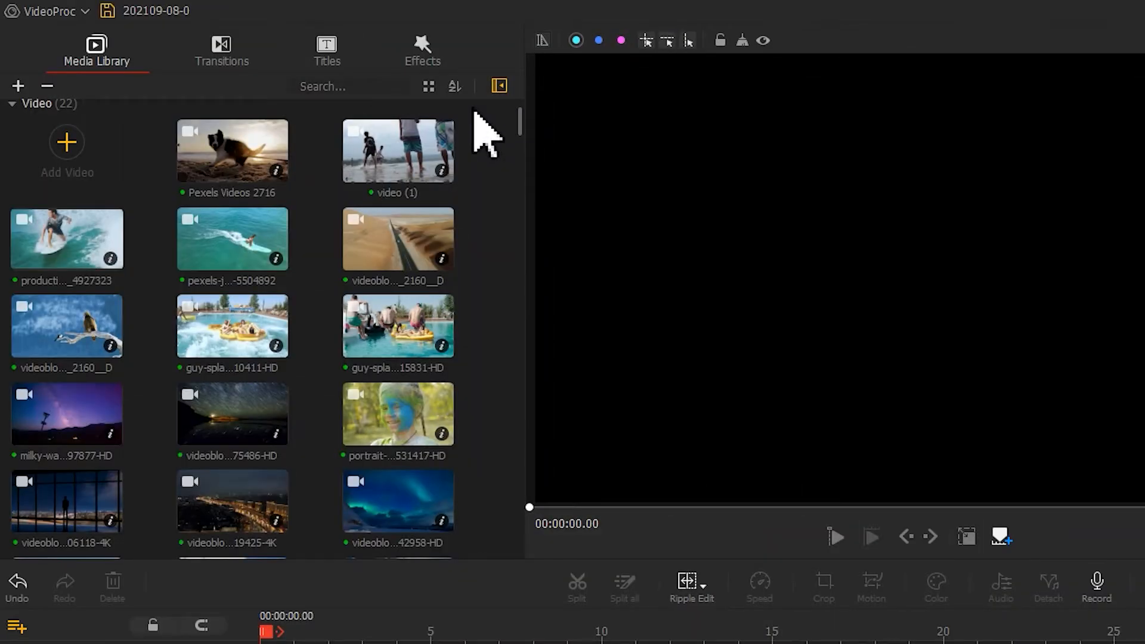
left_click_drag(404, 130, 378, 133)
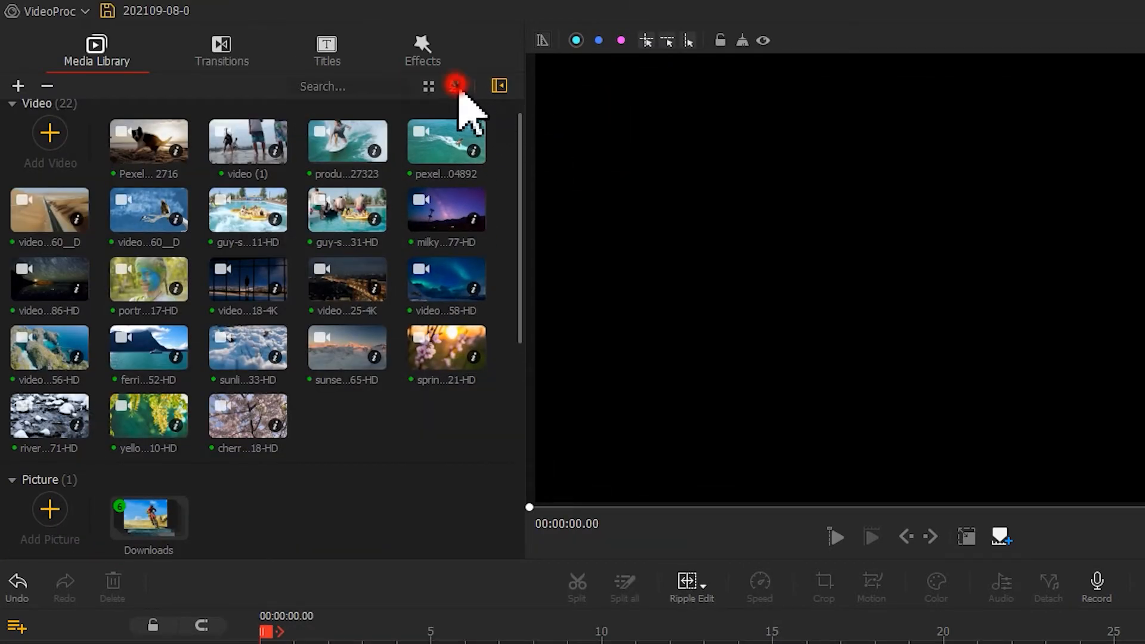
Step: Sort the media library clips by name, and re-sort them by duration
left_click(455, 86)
left_click(488, 106)
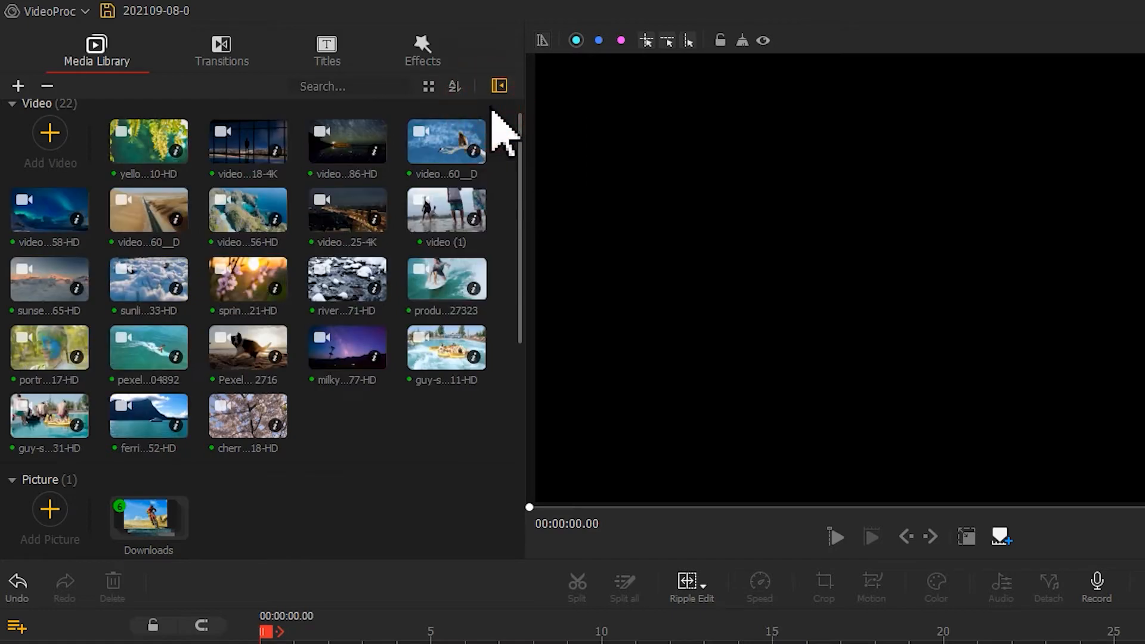
left_click(454, 86)
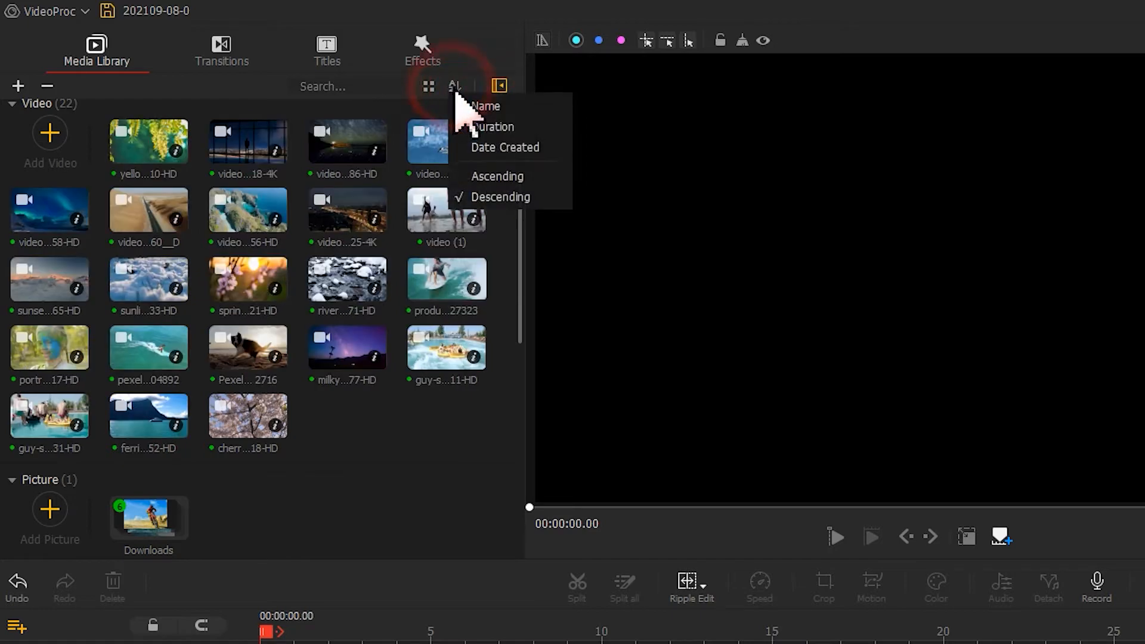
left_click(500, 127)
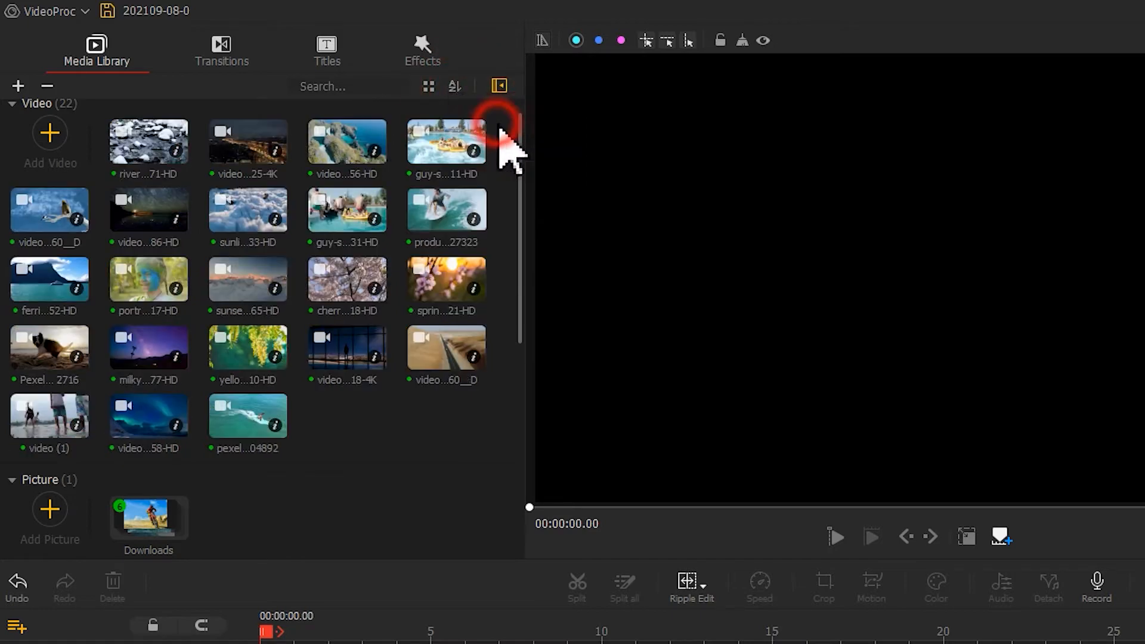
left_click(455, 87)
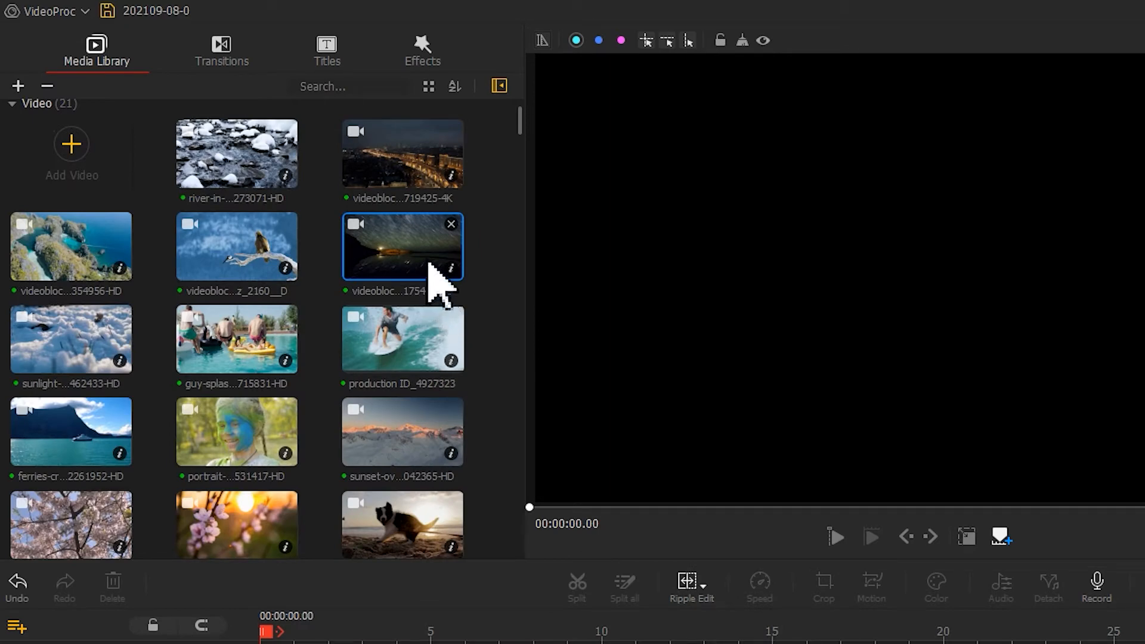
Step: Delete the starry night-sky clip and the flying bird clip from the media library
left_click(452, 225)
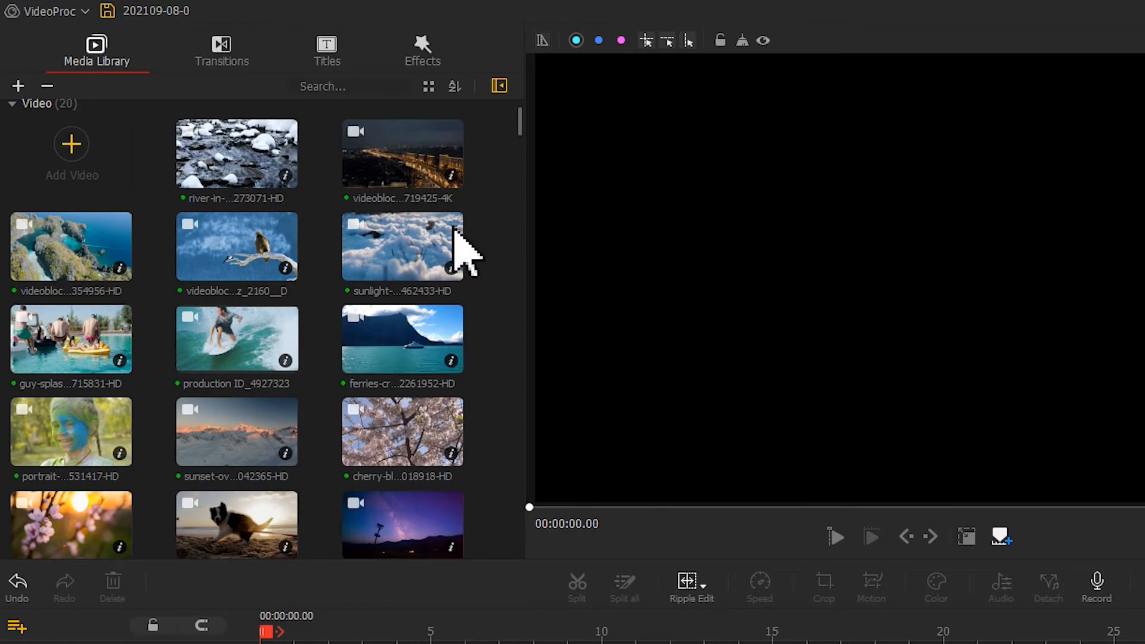
left_click(420, 255)
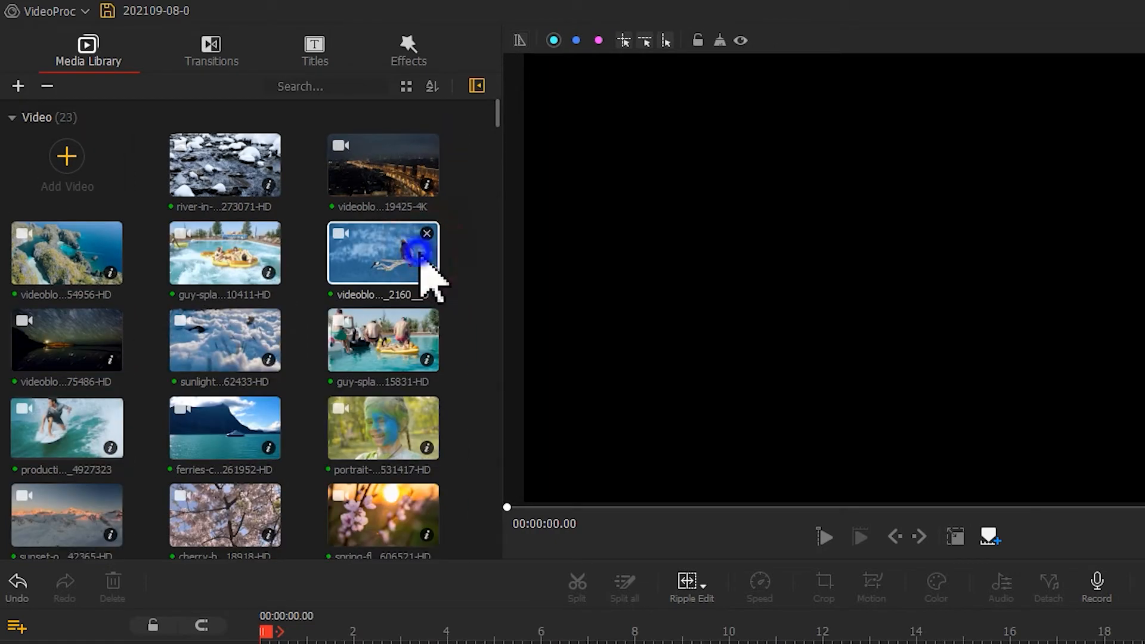
right_click(421, 256)
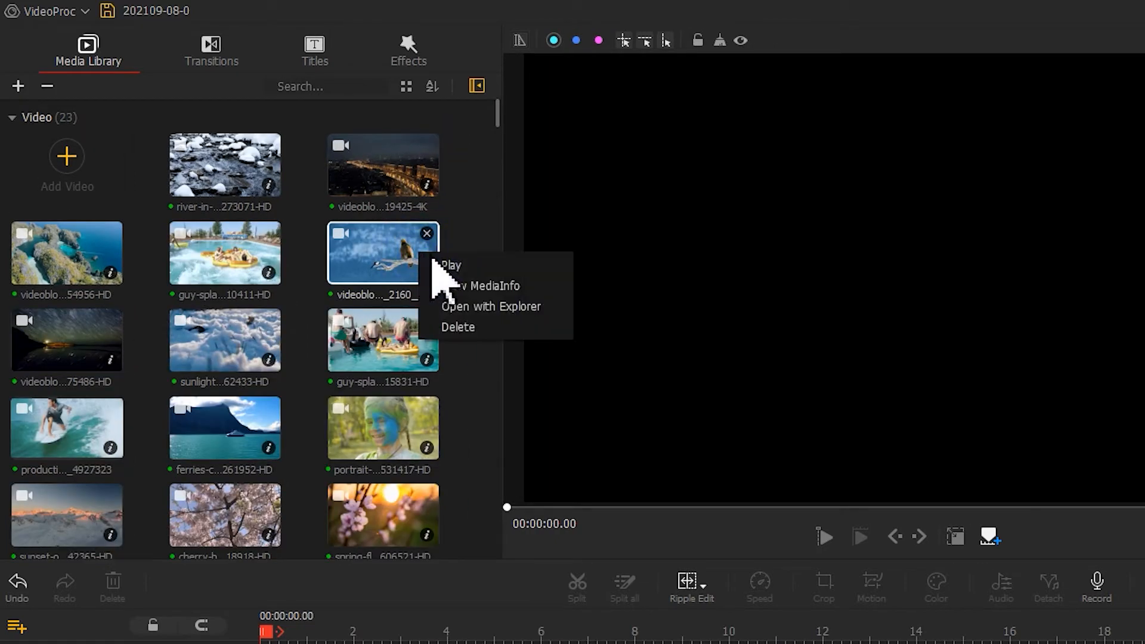
left_click(545, 324)
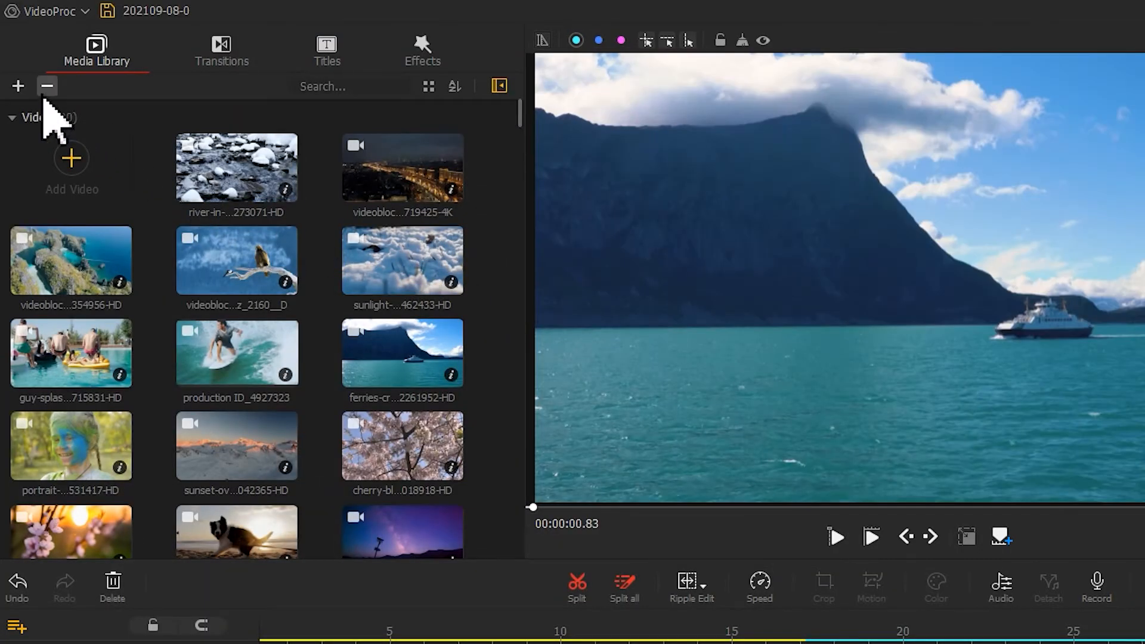
Step: Delete all unused files from the media library
left_click(46, 87)
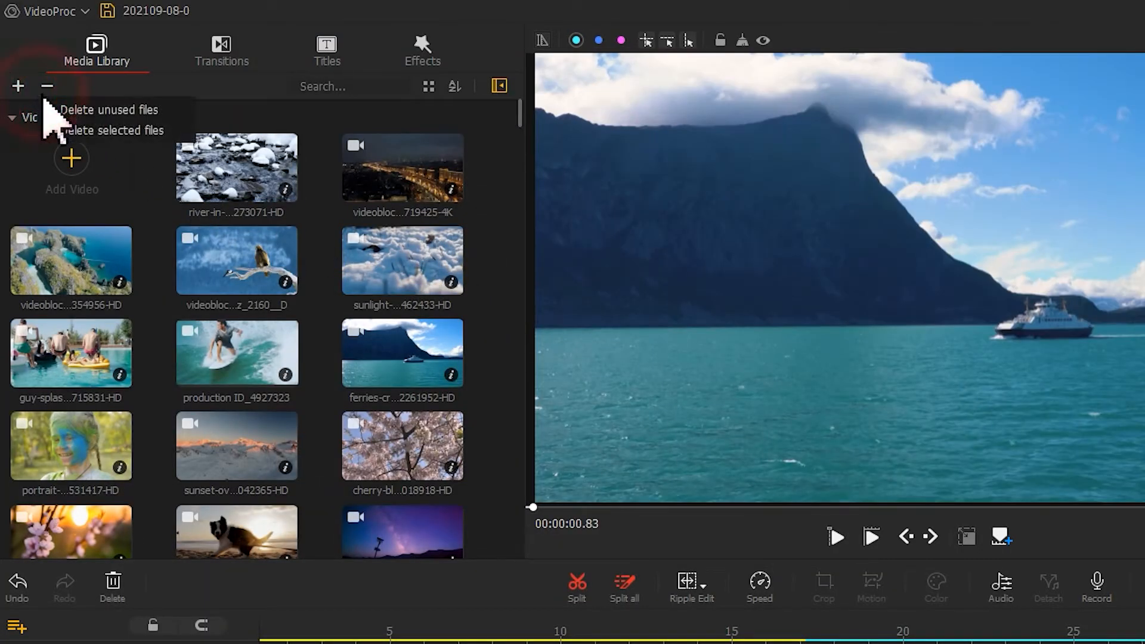
left_click(182, 115)
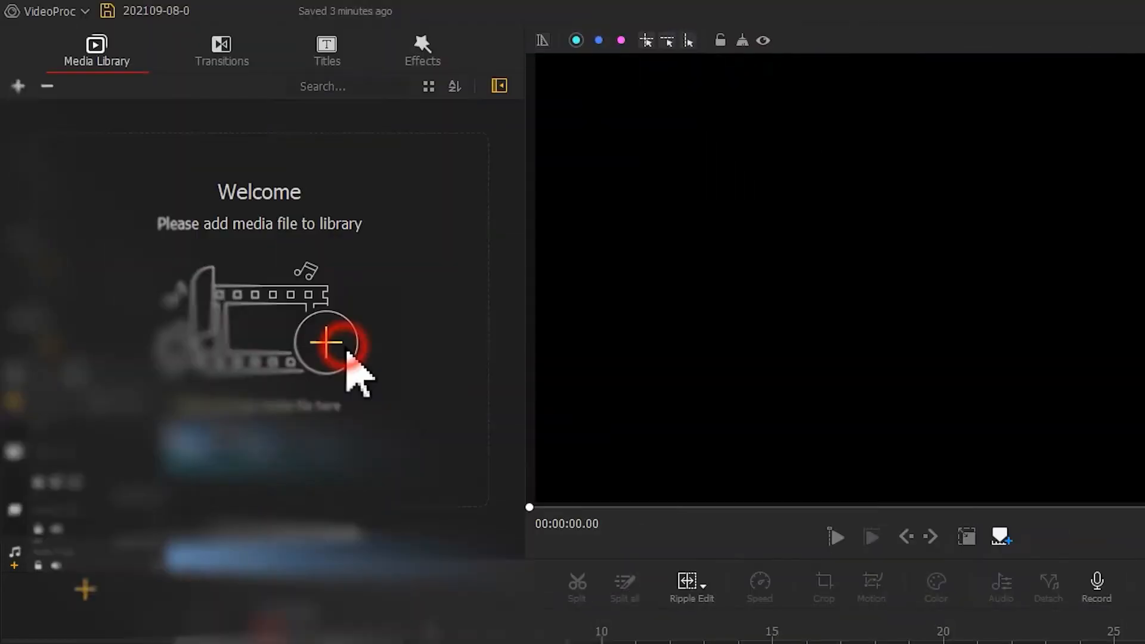
Step: Import several winter pictures together from the Downloads folder into the empty media library
left_click(346, 353)
left_click_drag(156, 139, 845, 236)
left_click(734, 471)
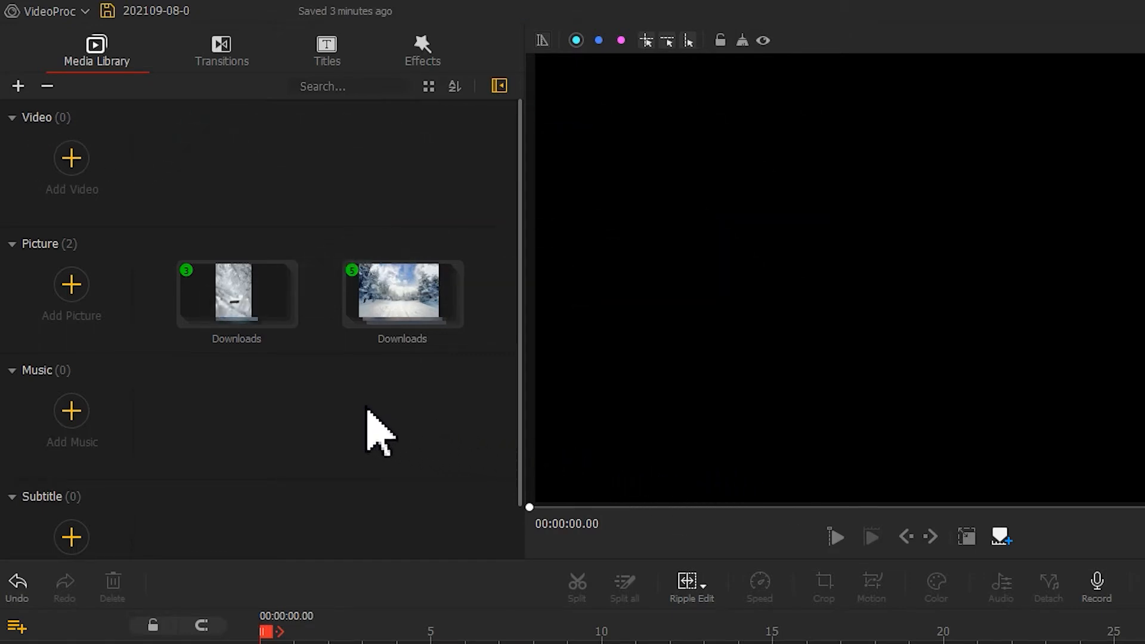
Step: Open the three-picture and five-picture Downloads groups to view the pictures they contain
double_click(245, 305)
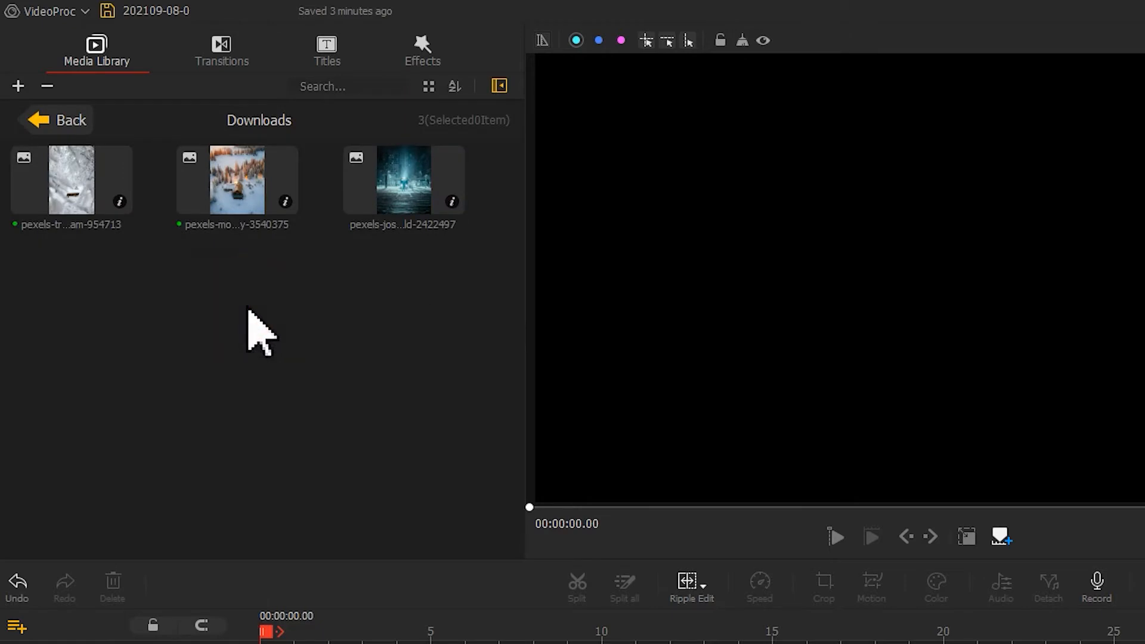
left_click(82, 124)
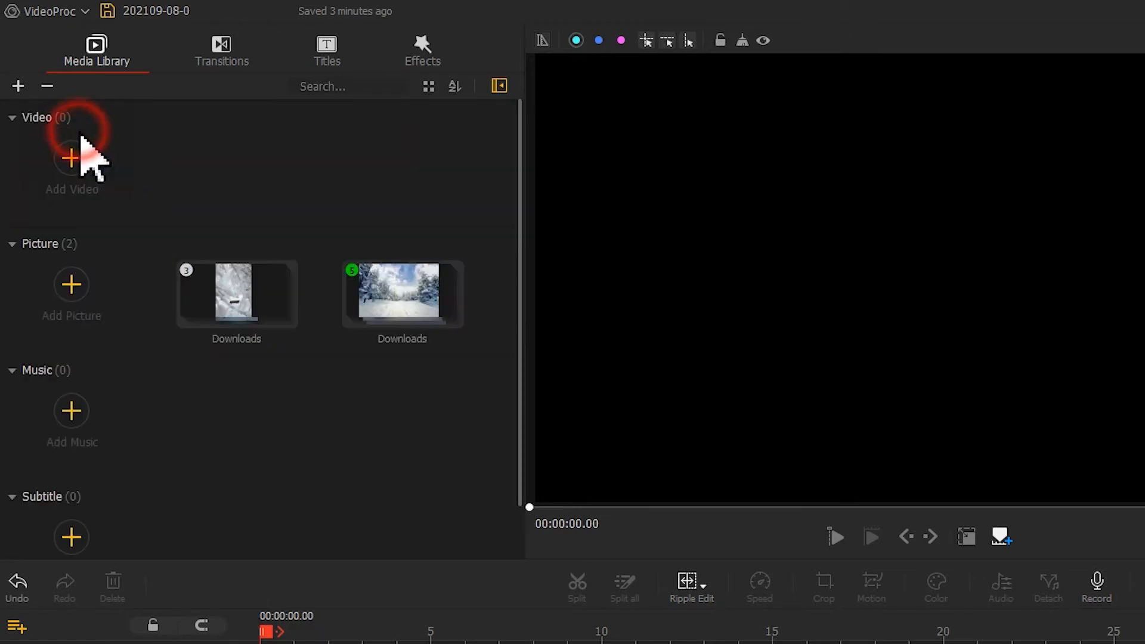
double_click(440, 289)
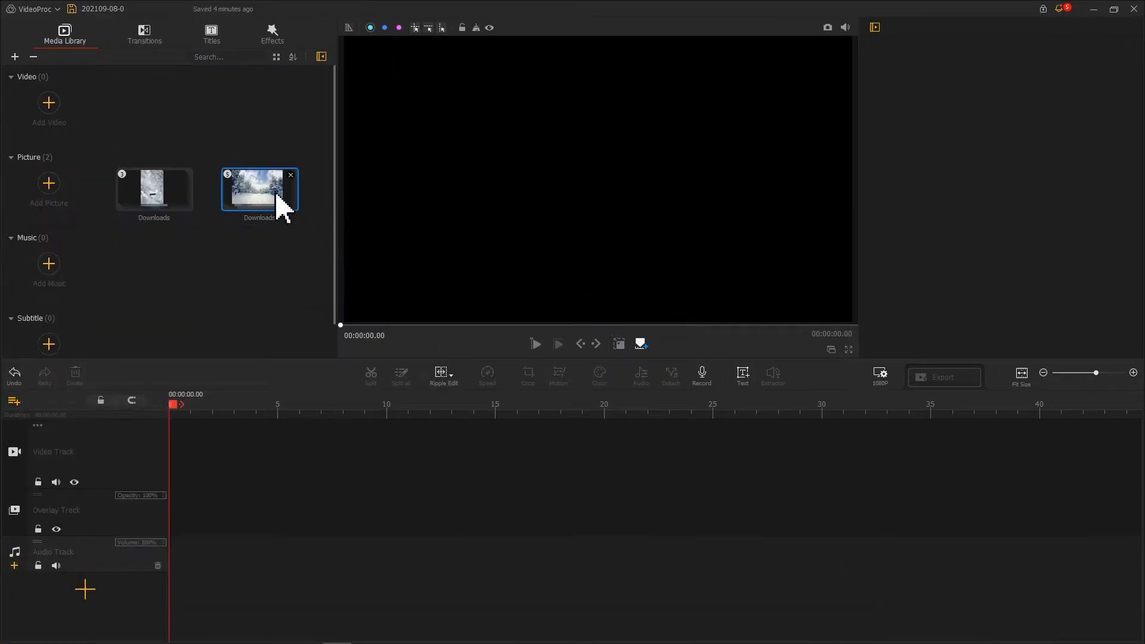
Step: Place the five-picture group at the start of the video track and the three-picture group after it
left_click_drag(277, 195, 236, 441)
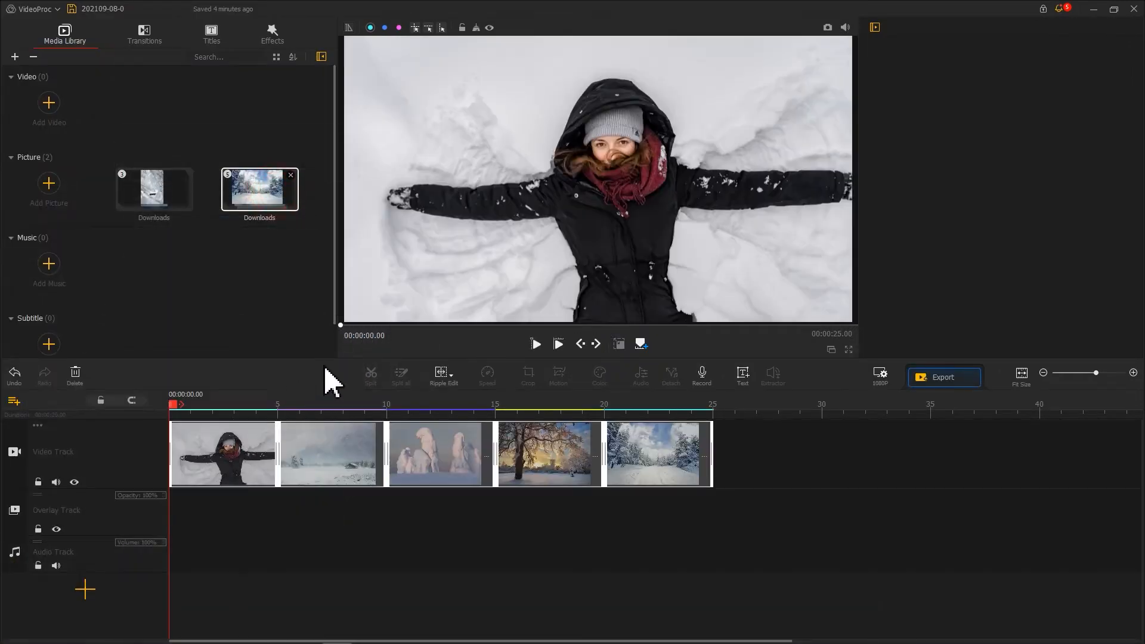
left_click_drag(182, 221, 767, 458)
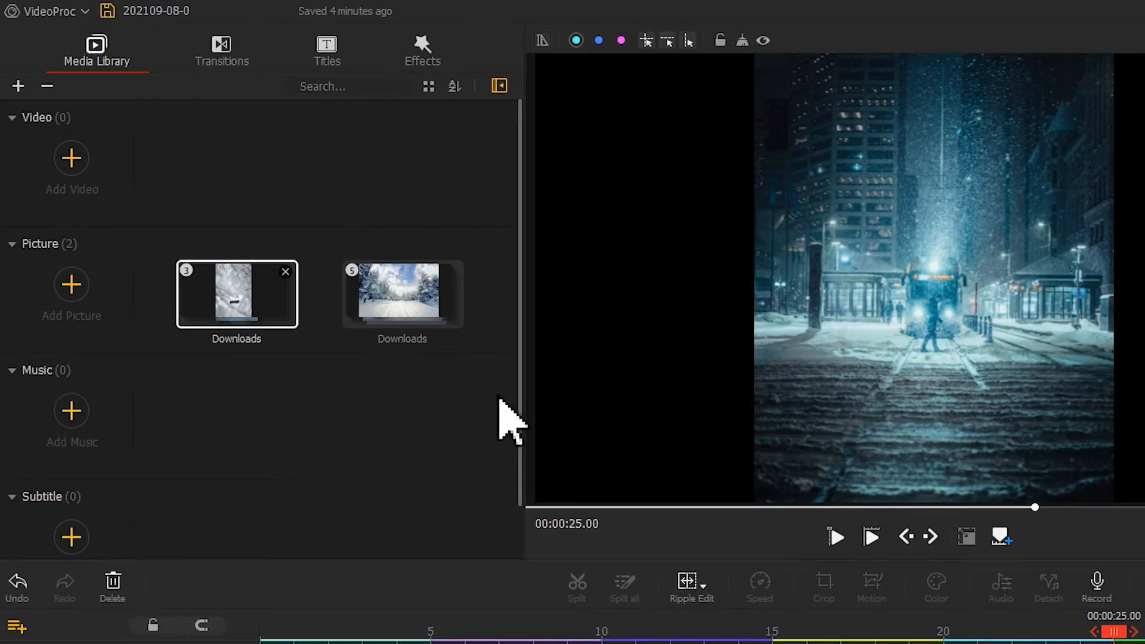
Step: Delete the five-picture Downloads group from the media library
left_click(420, 349)
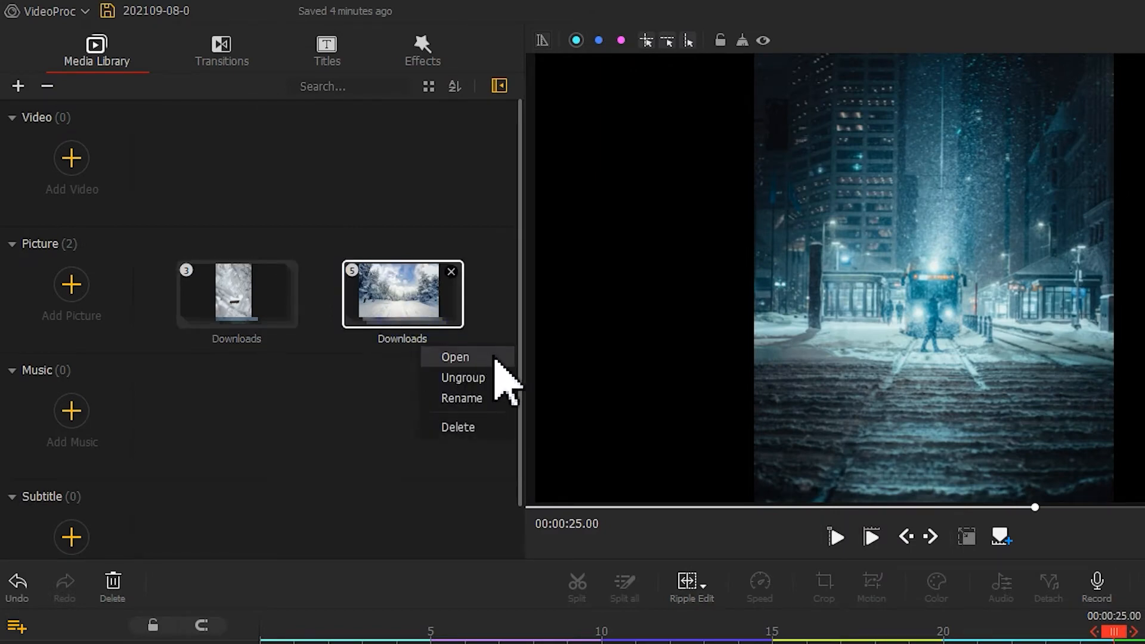
left_click(504, 426)
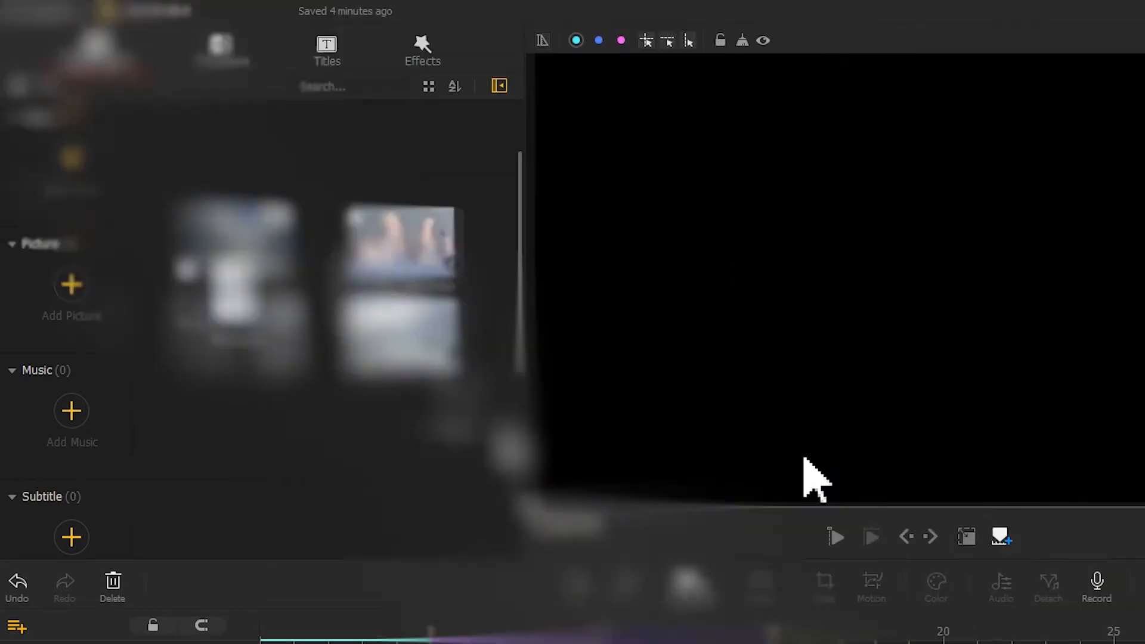
Step: Merge the five ungrouped winter pictures in the media library into one group
left_click(268, 256)
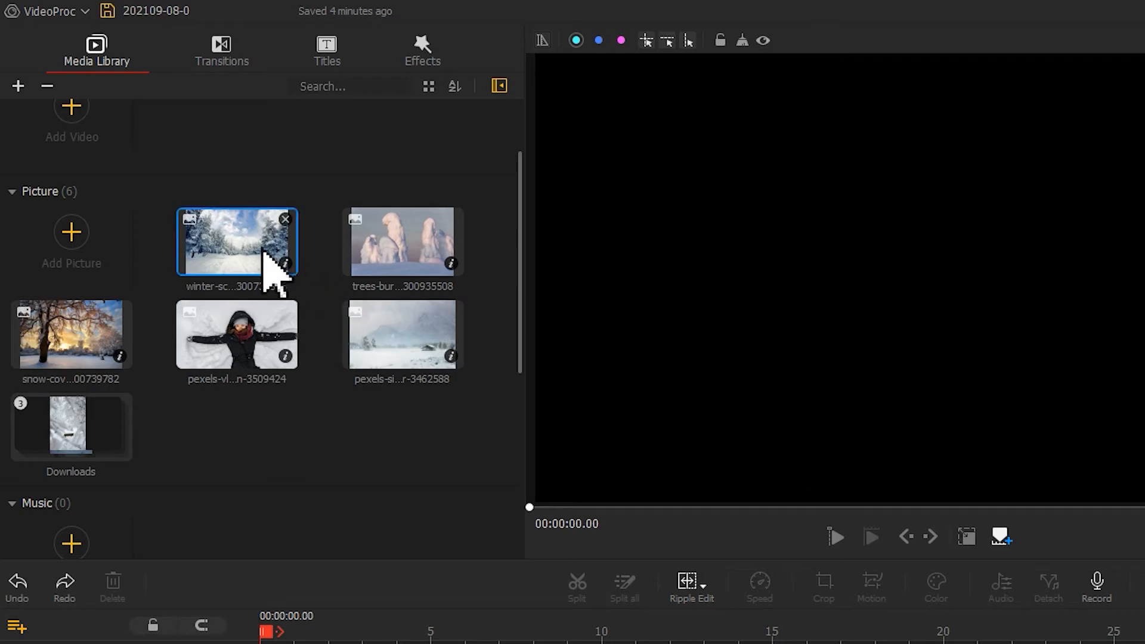
left_click(398, 329, "shift")
right_click(398, 330)
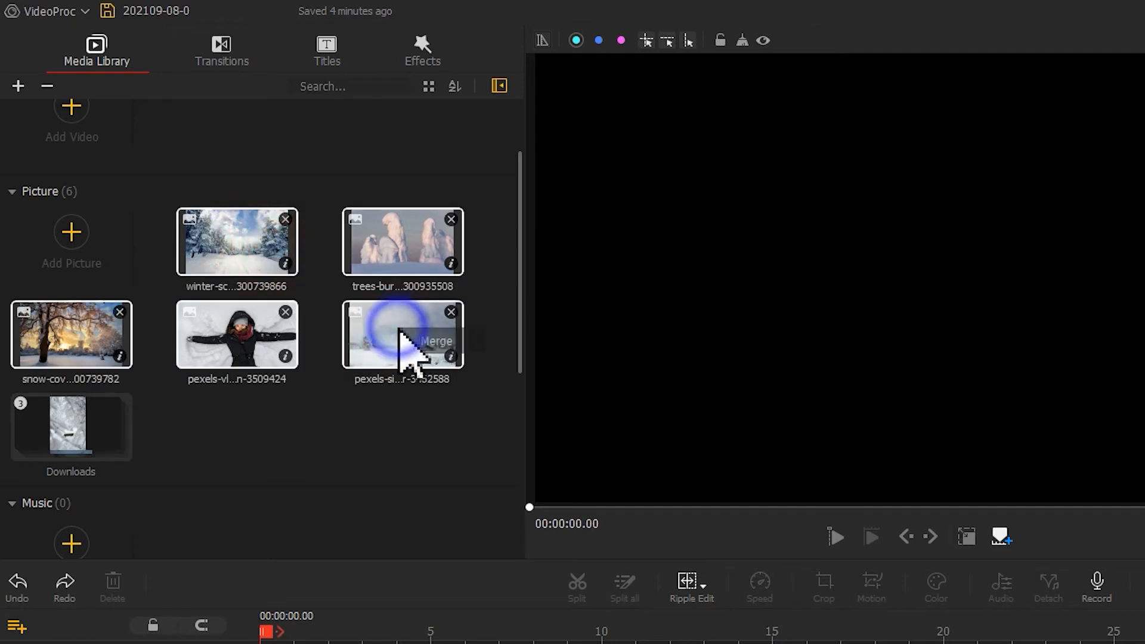
left_click(465, 352)
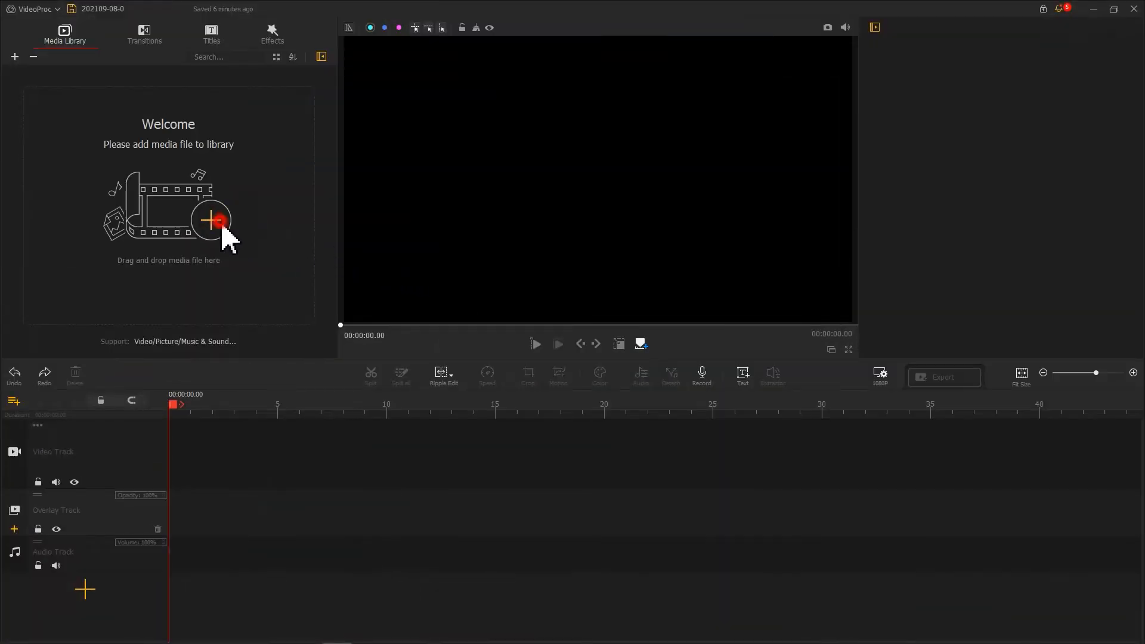
Step: Import the rainbow cat video from Downloads into the empty media library and place it at the start of the video track
left_click(220, 223)
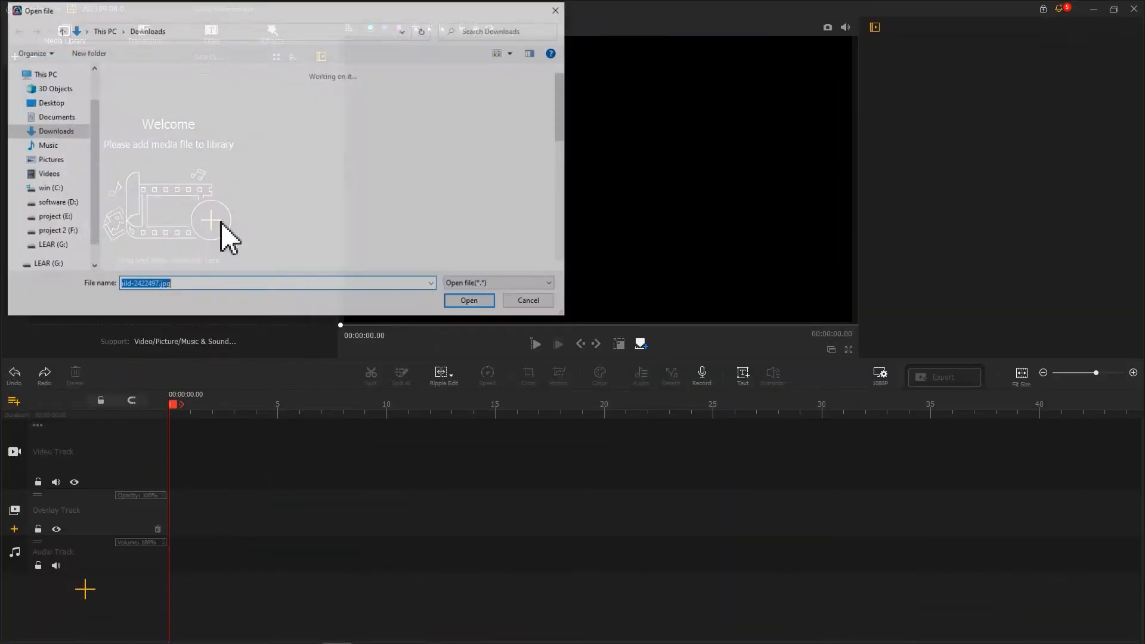
double_click(126, 125)
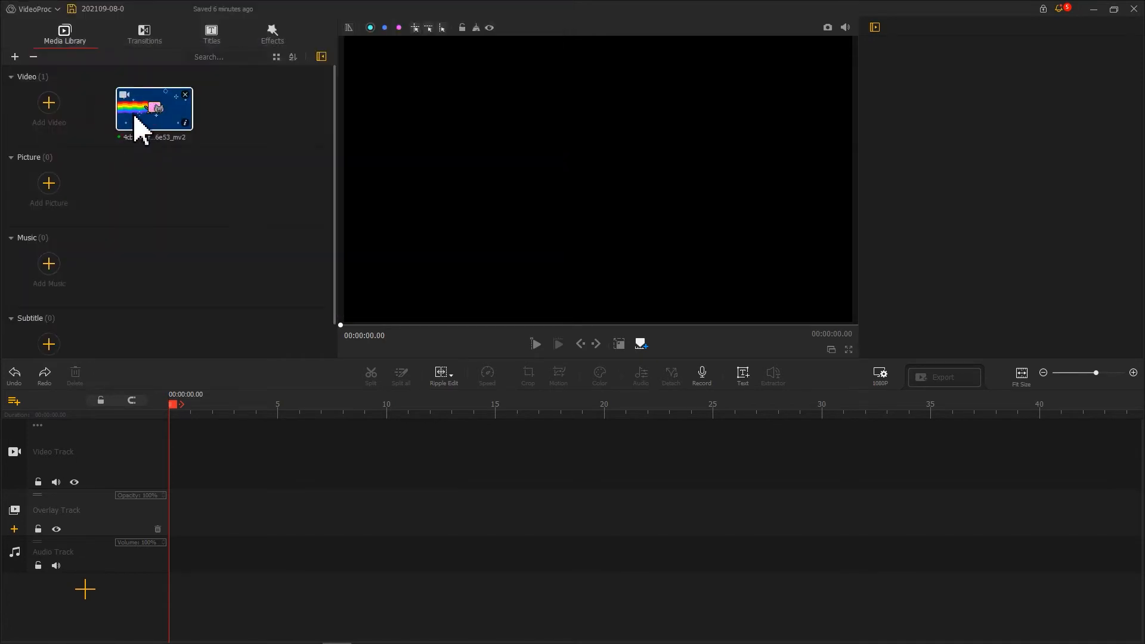
left_click_drag(136, 120, 186, 446)
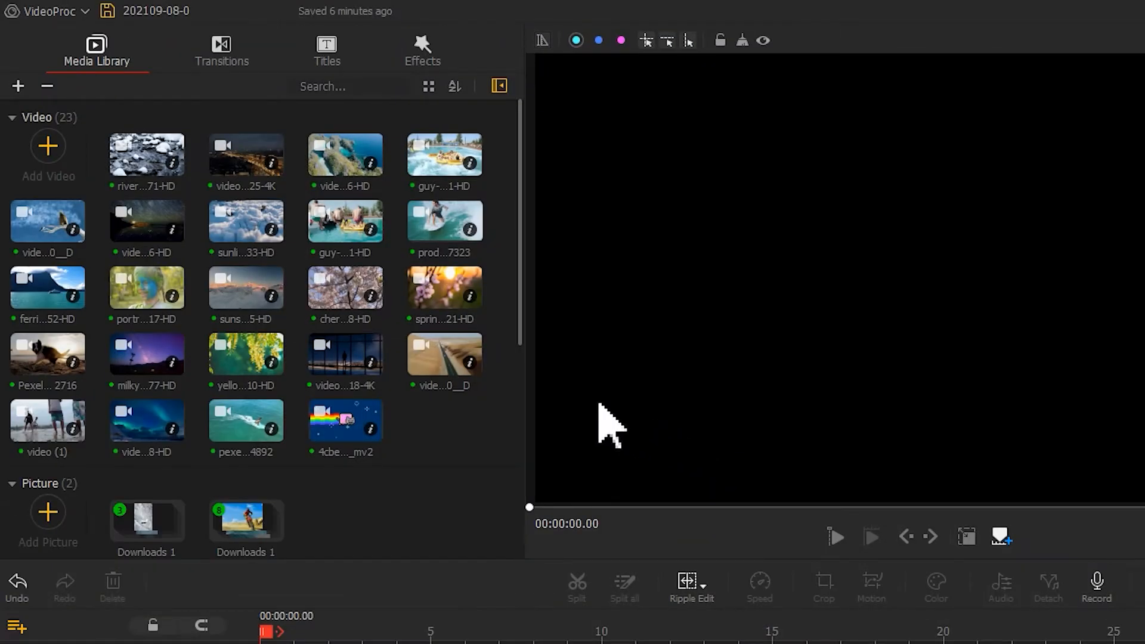
Step: Select the continuous range of library videos from river…71-HD through yello…10-HD
left_click(158, 175, "shift")
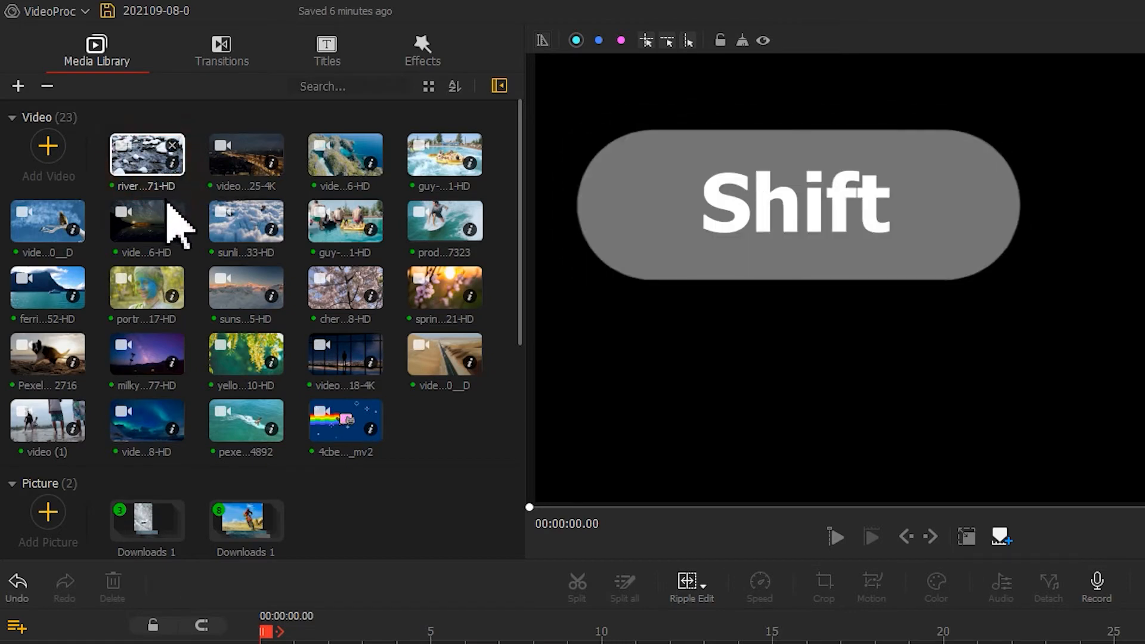
left_click(258, 348, "shift")
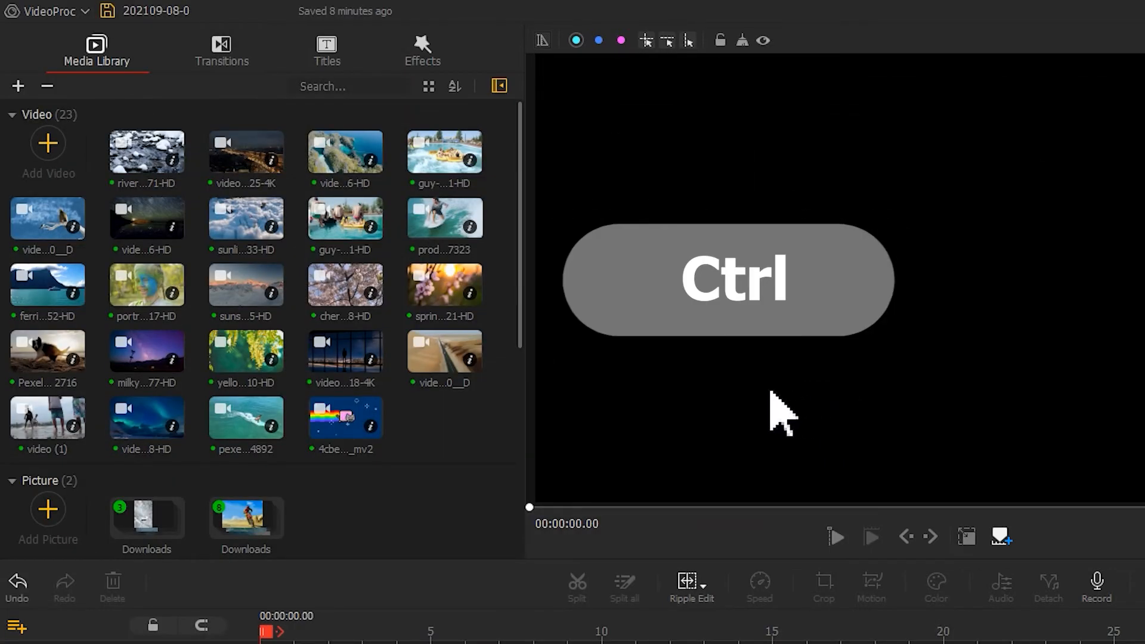
Step: Delete the rainbow cat, video…18-4K, yello…10-HD, suns…5-HD, cher…8-HD, prod…7323 and guy-…1-HD videos together from the media library
left_click(346, 430, "ctrl")
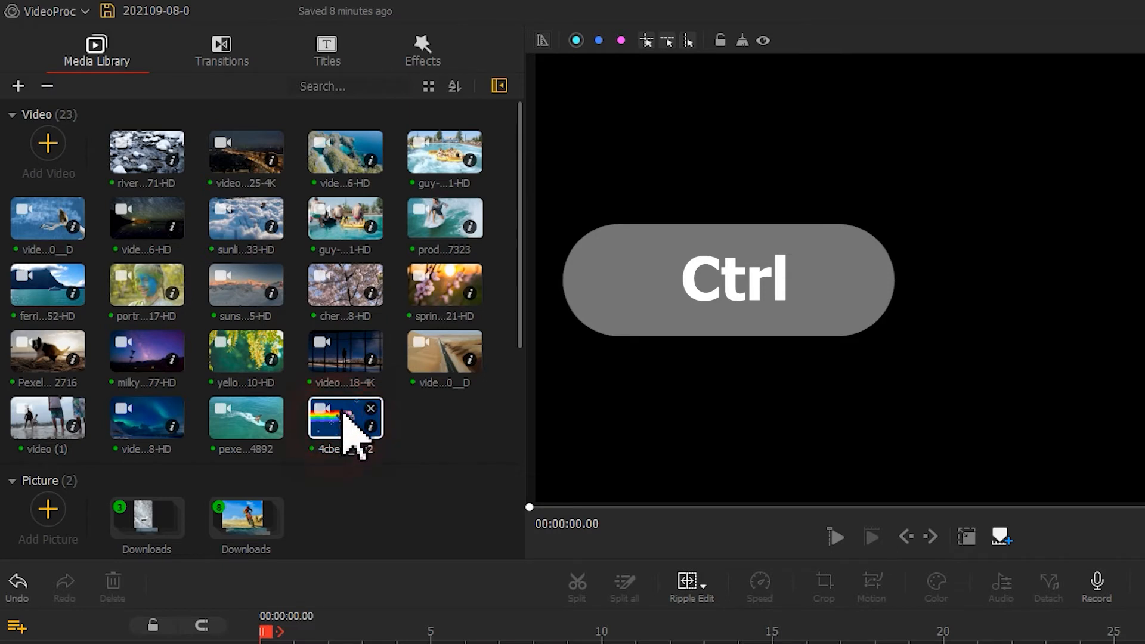
left_click(352, 363, "ctrl")
left_click(264, 358, "ctrl")
left_click(263, 298, "ctrl")
left_click(342, 295, "ctrl")
left_click(447, 217, "ctrl")
left_click(454, 170, "ctrl")
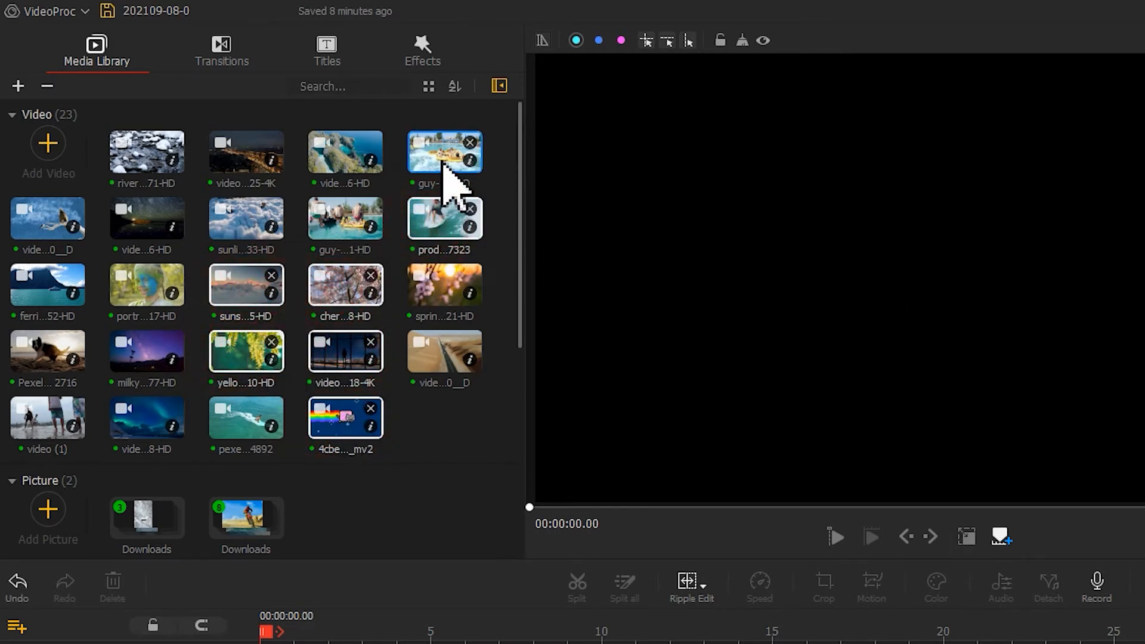
left_click(48, 86)
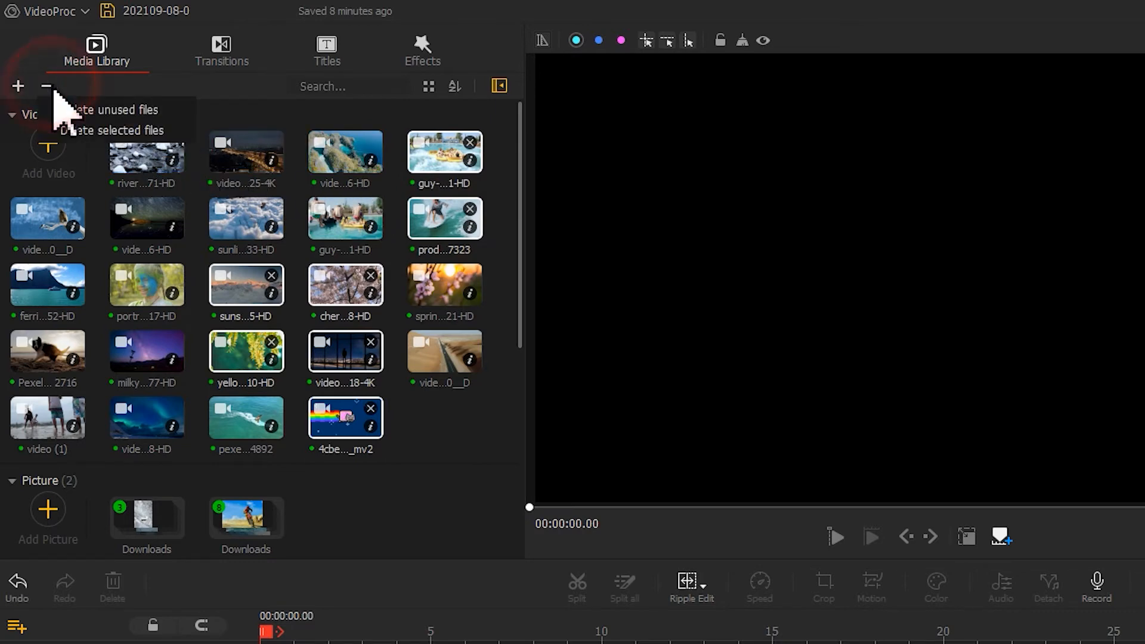
left_click(174, 130)
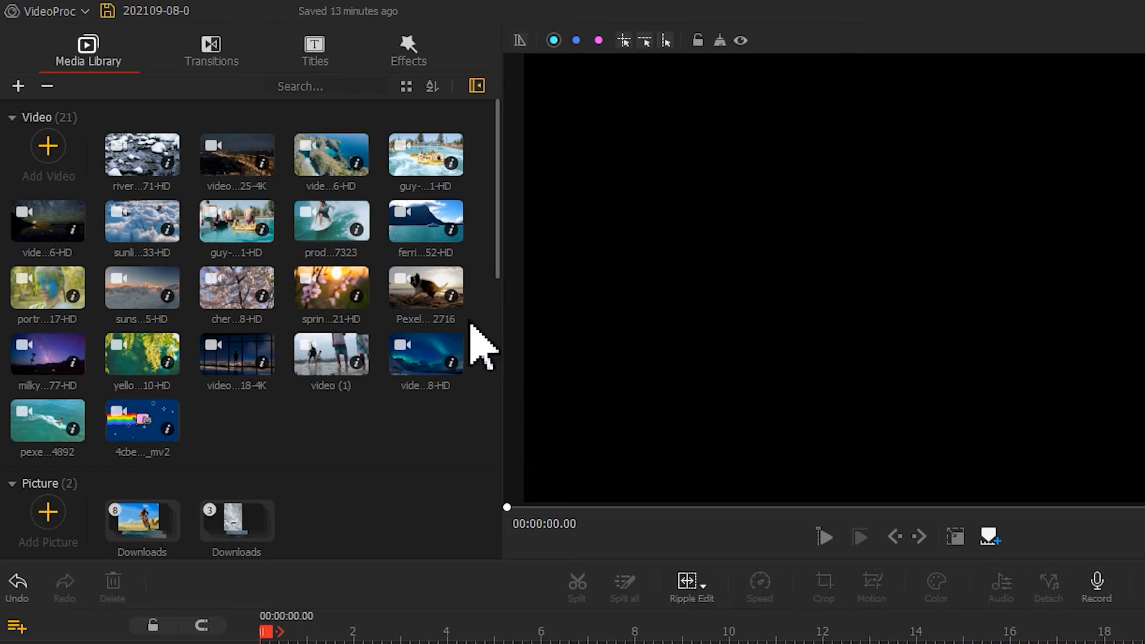
Step: Select all five Bells files in the Music section and delete them from the media library
left_click(417, 293)
scroll(384, 353, "down", 4)
left_click(234, 398)
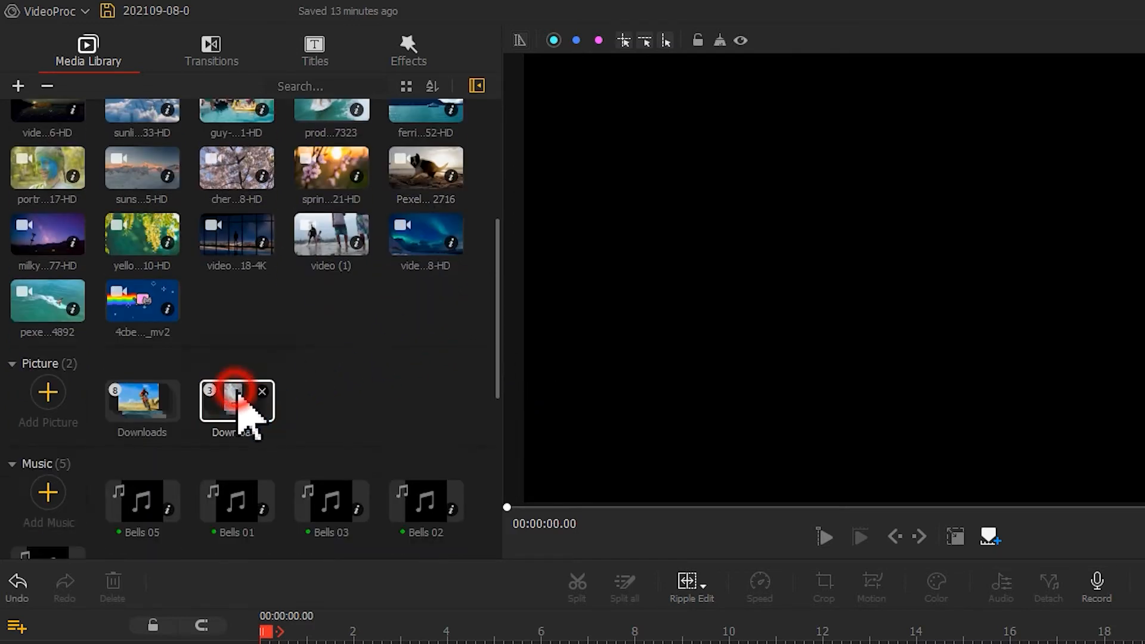
scroll(350, 376, "down", 3)
left_click(330, 416)
key("ctrl+a")
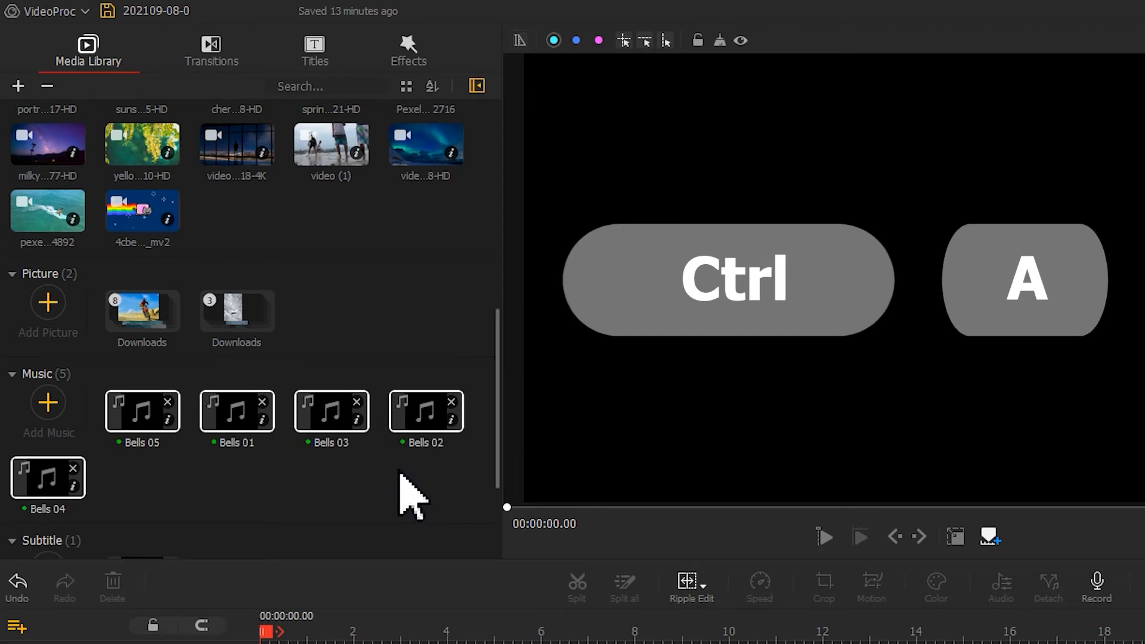
left_click(47, 87)
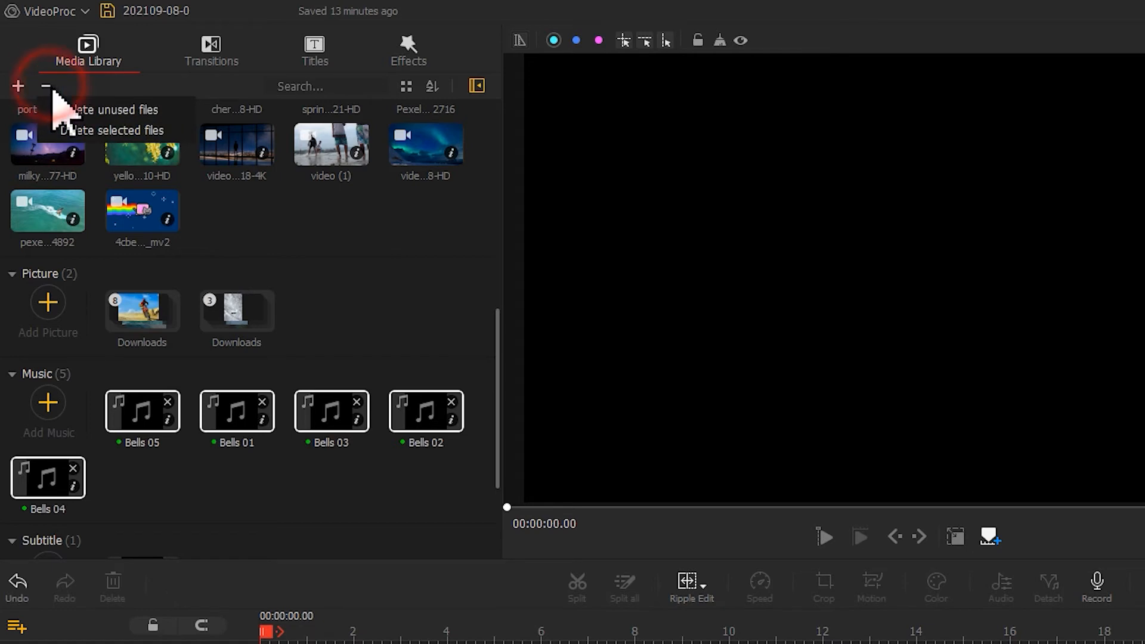
left_click(166, 130)
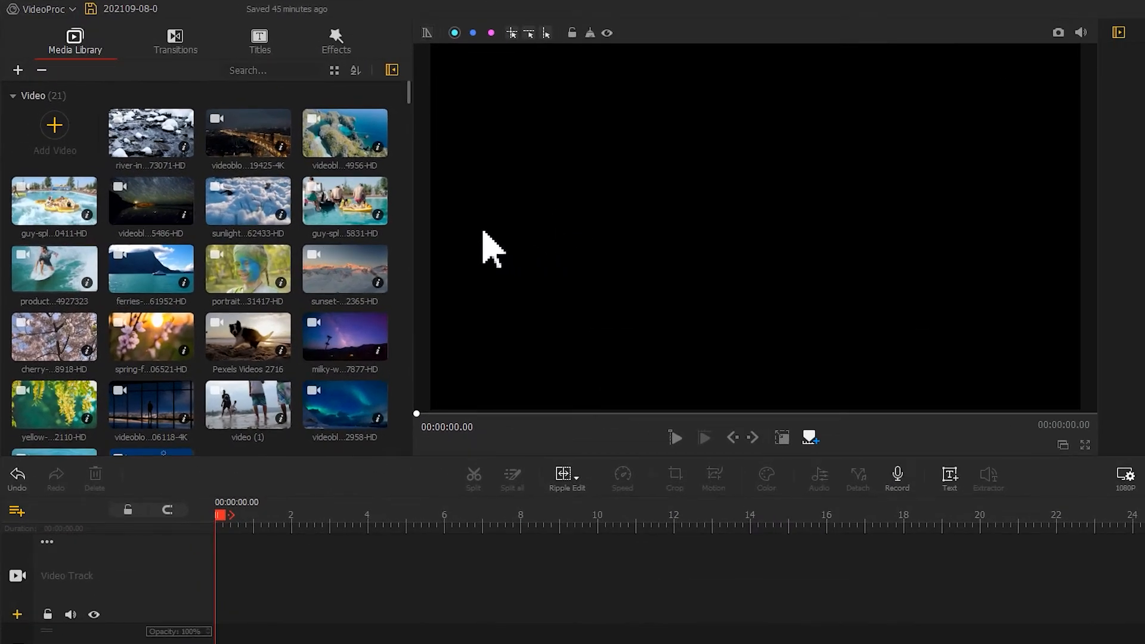
Step: Preview the painted-face portrait video and the Pexels Videos 2716 dog video from the media library
double_click(256, 279)
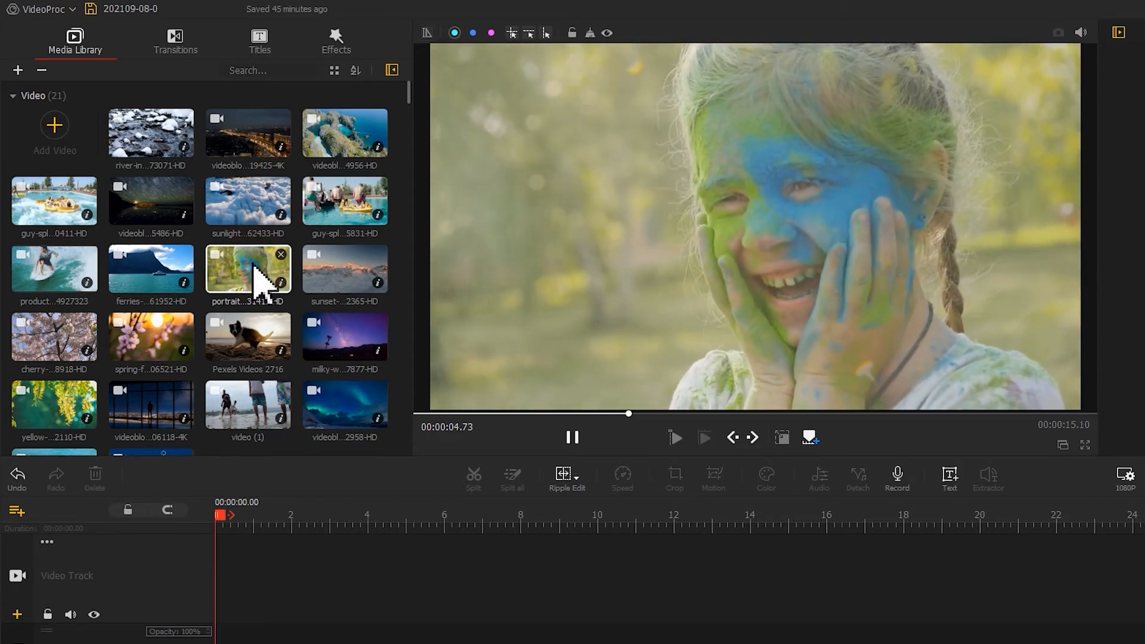
right_click(249, 346)
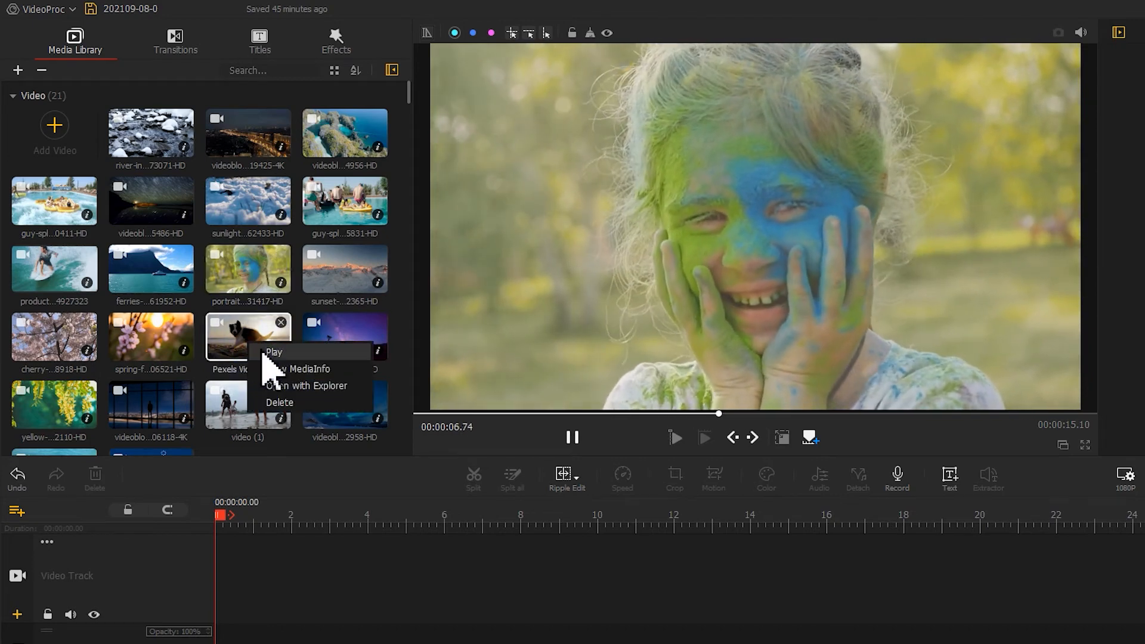
double_click(274, 365)
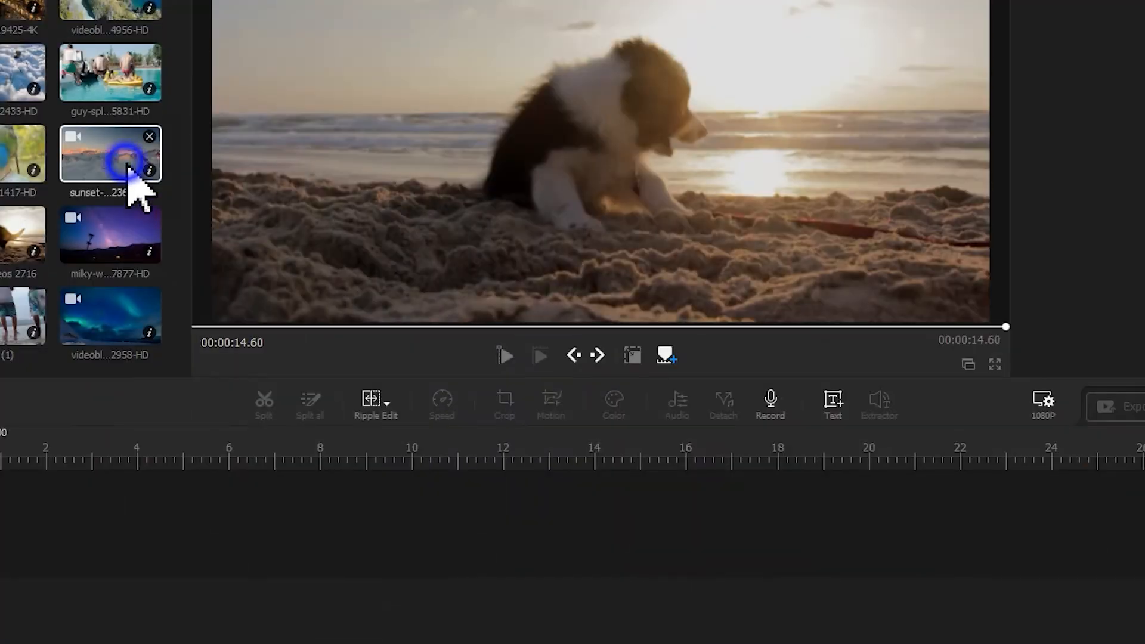
Step: View the full MediaInfo of the sunset video, including its general and video details, and close it
right_click(471, 319)
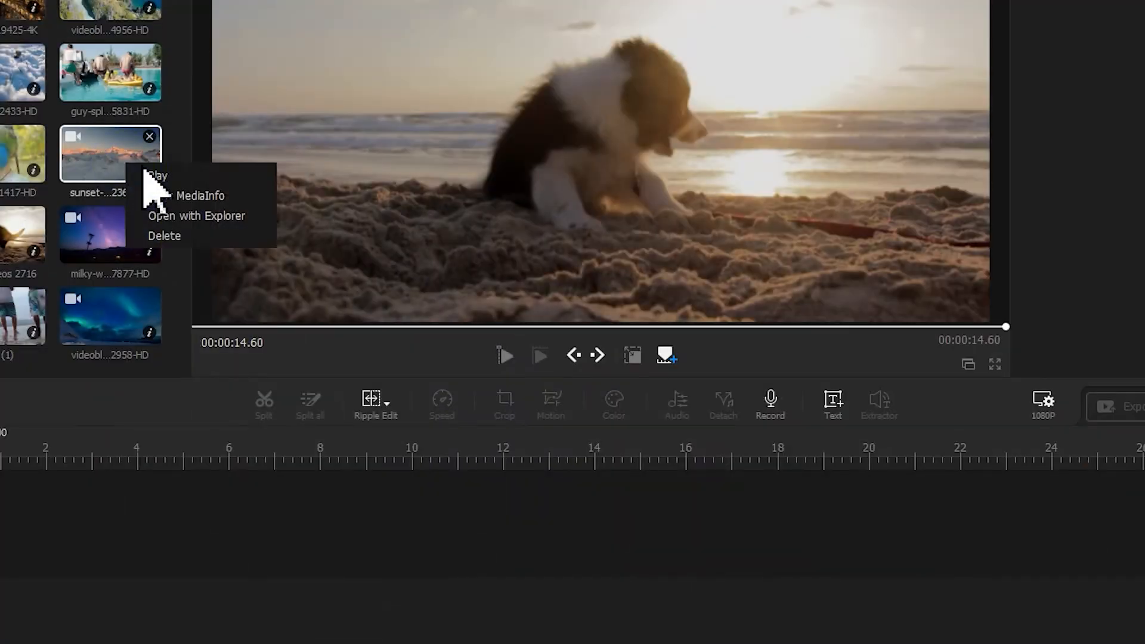
left_click(252, 201)
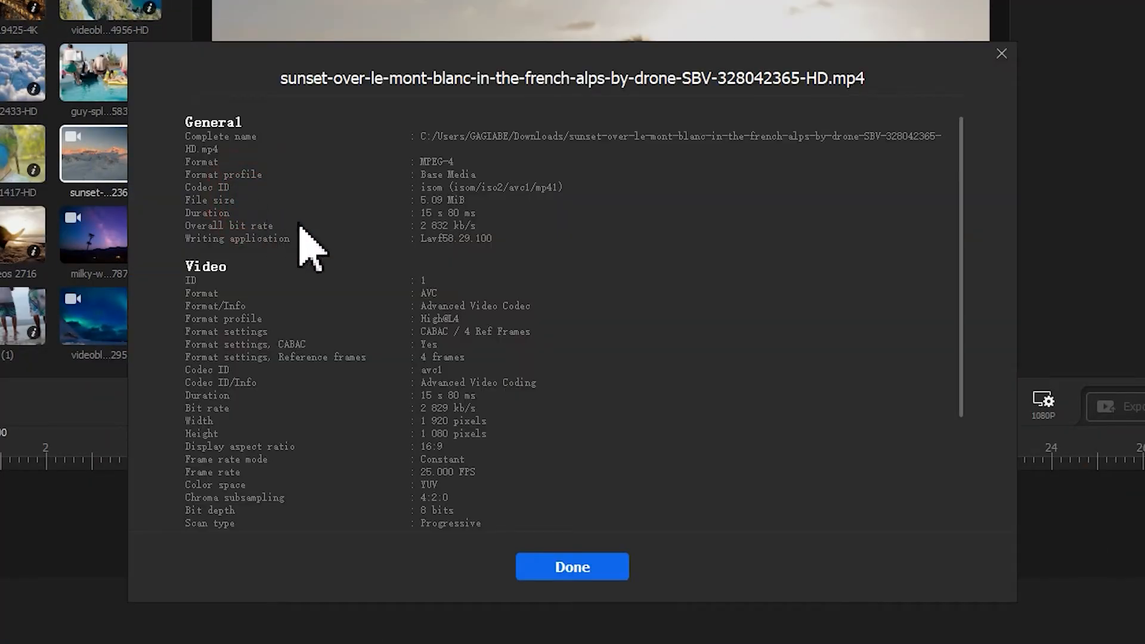
left_click_drag(971, 280, 973, 417)
left_click(572, 566)
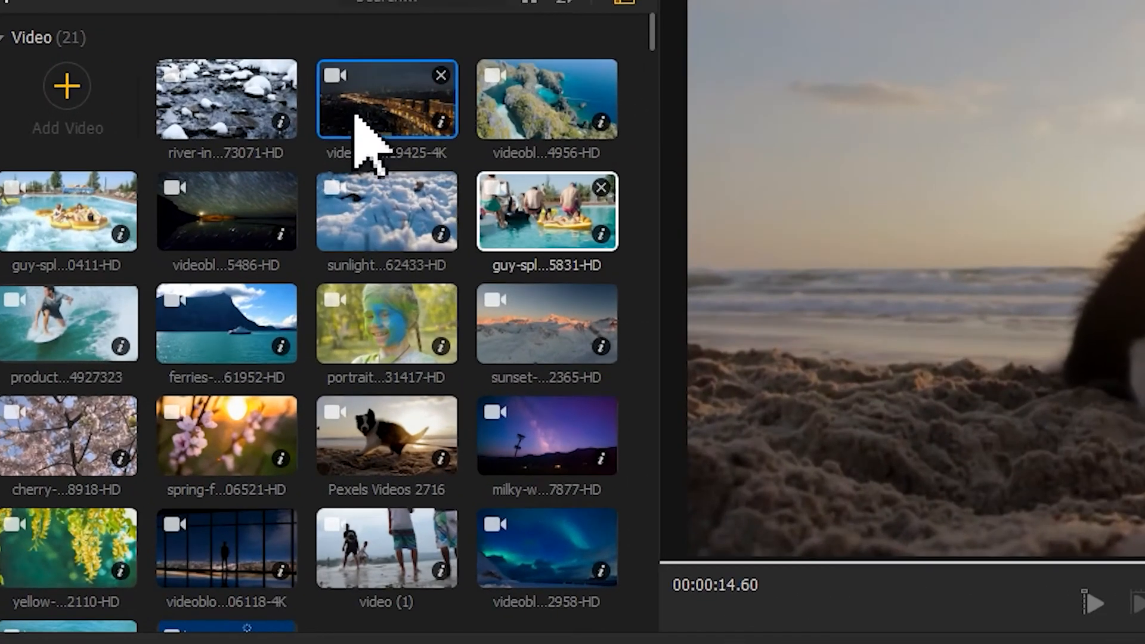
Step: Reveal the source file of the night-city video videoblo…19425-4K in Explorer
right_click(360, 104)
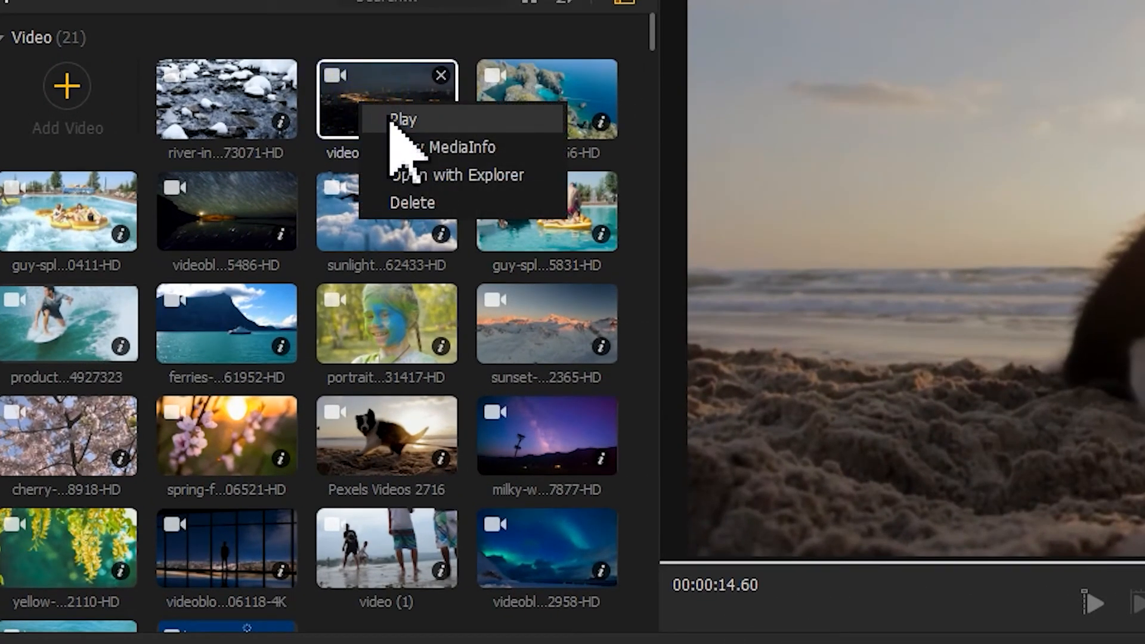
left_click(525, 183)
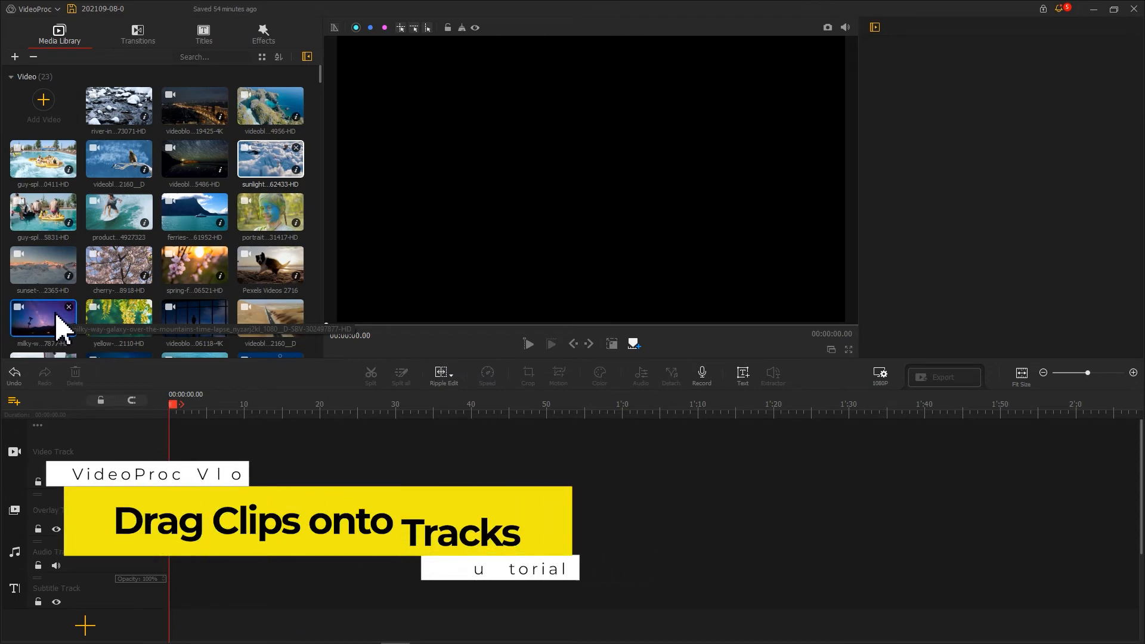
Step: Place the milky-way clip at the start of the video track and a second library clip after it
left_click_drag(60, 325, 179, 441)
left_click_drag(81, 286, 316, 444)
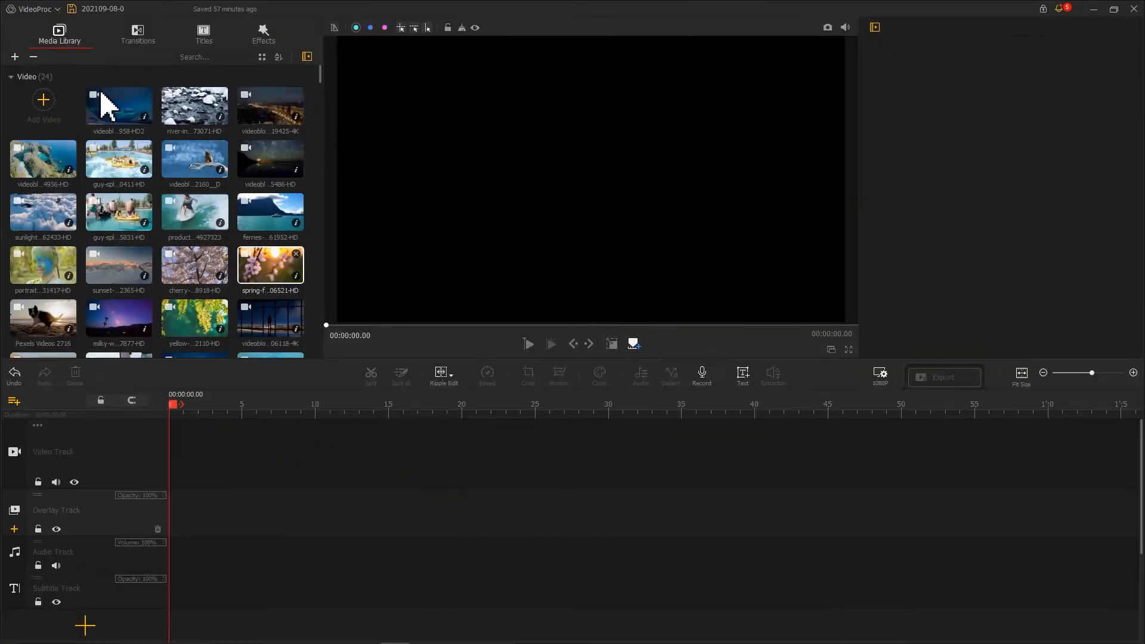
Step: Place the northern-lights clip …958-HD2 at the start of the video track and move it down to the overlay track
left_click_drag(105, 105, 167, 444)
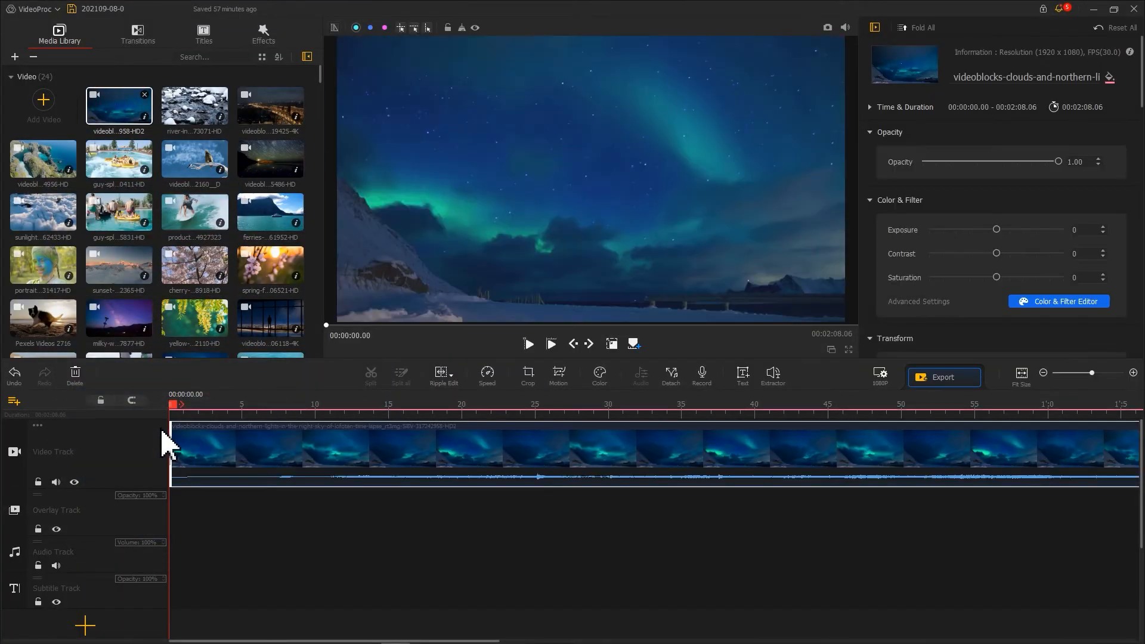
left_click_drag(504, 454, 490, 514)
Step: Add the other northern-lights clip, videobl…2958-HD, to the start of the overlay track
scroll(209, 280, "down", 5)
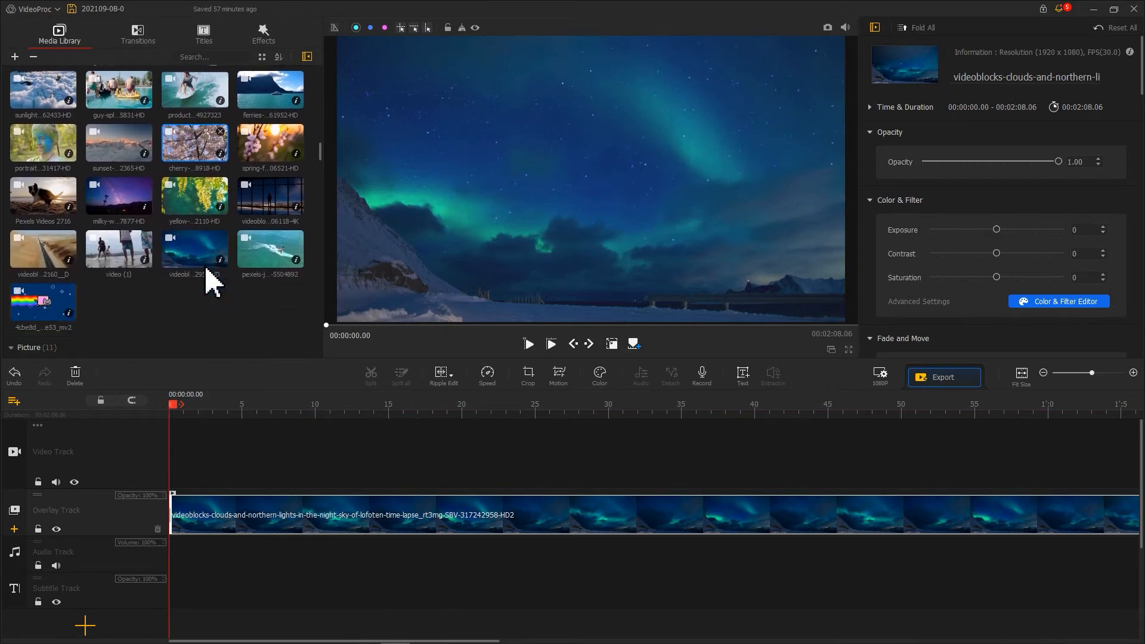
left_click_drag(115, 235, 189, 520)
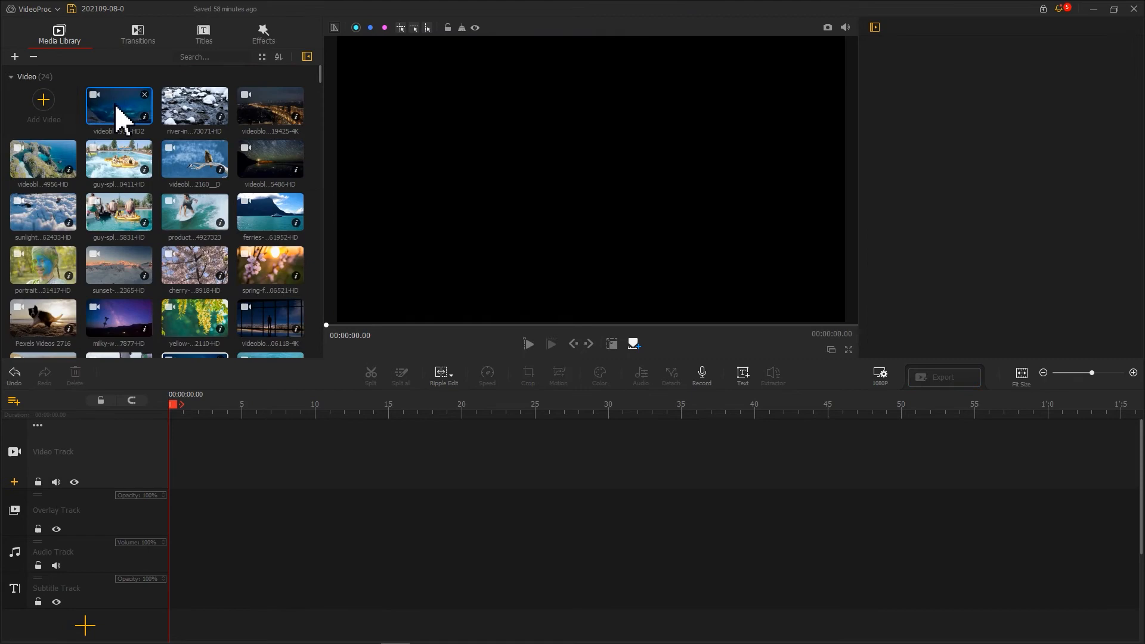
Step: Try the northern-lights clip …958-HD2 on the video track, the overlay track and the subtitle track in turn
left_click_drag(120, 114, 196, 429)
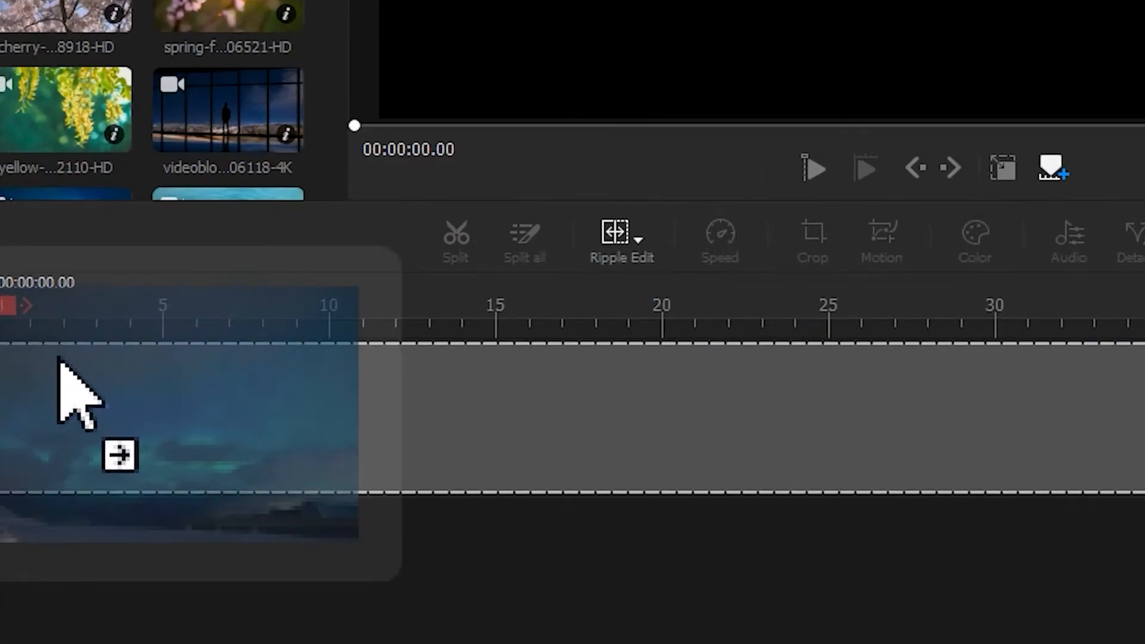
left_click_drag(58, 358, 64, 370)
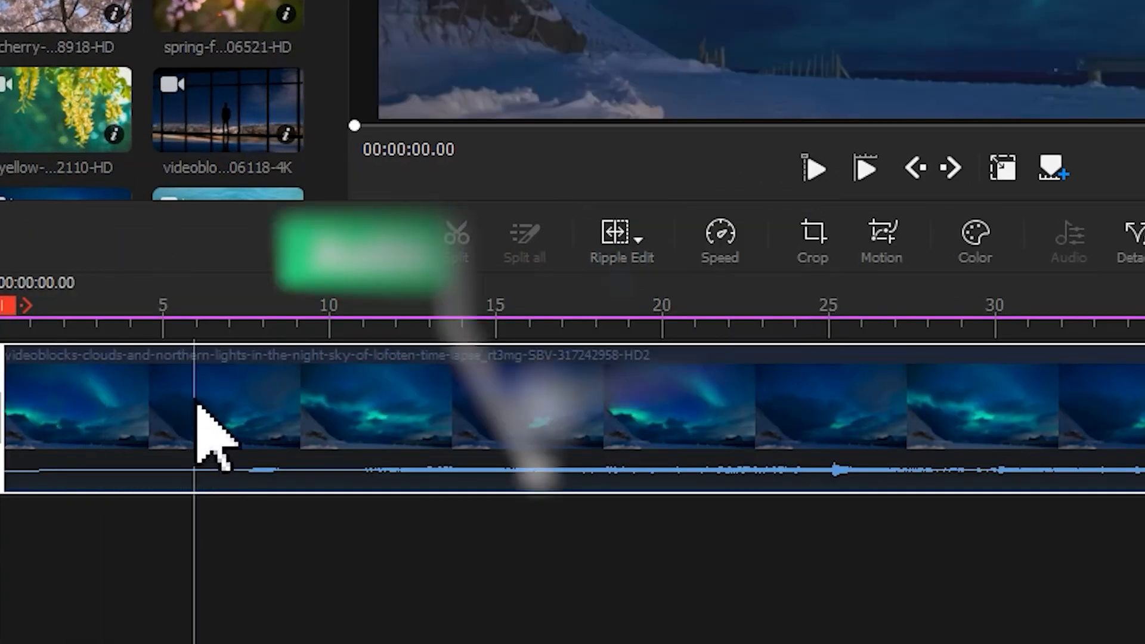
left_click_drag(197, 411, 184, 567)
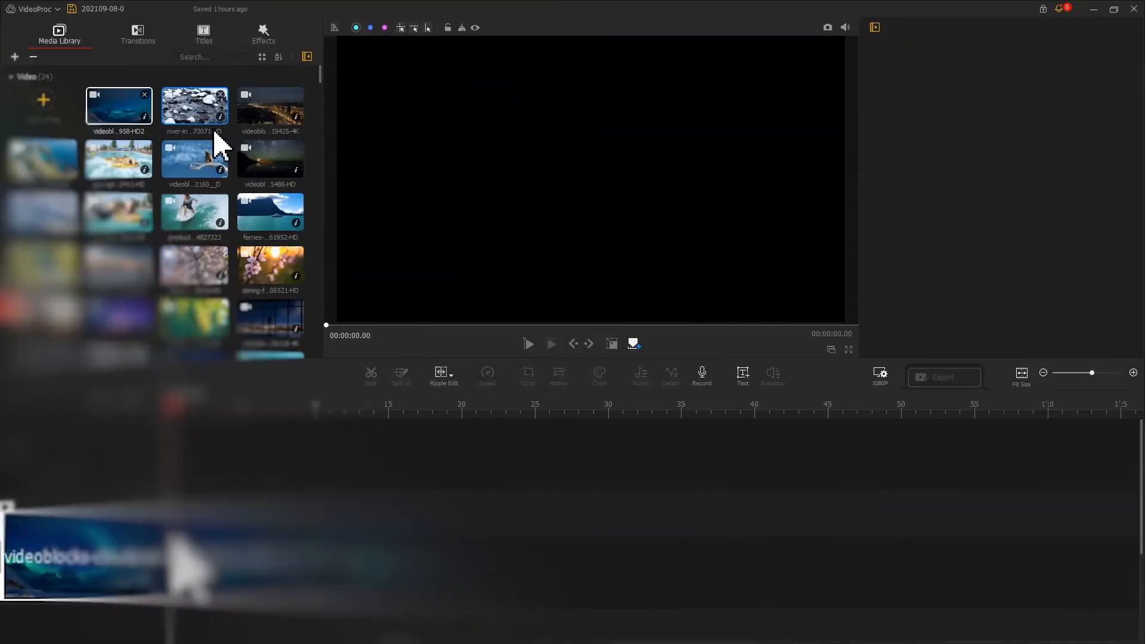
left_click_drag(133, 115, 192, 591)
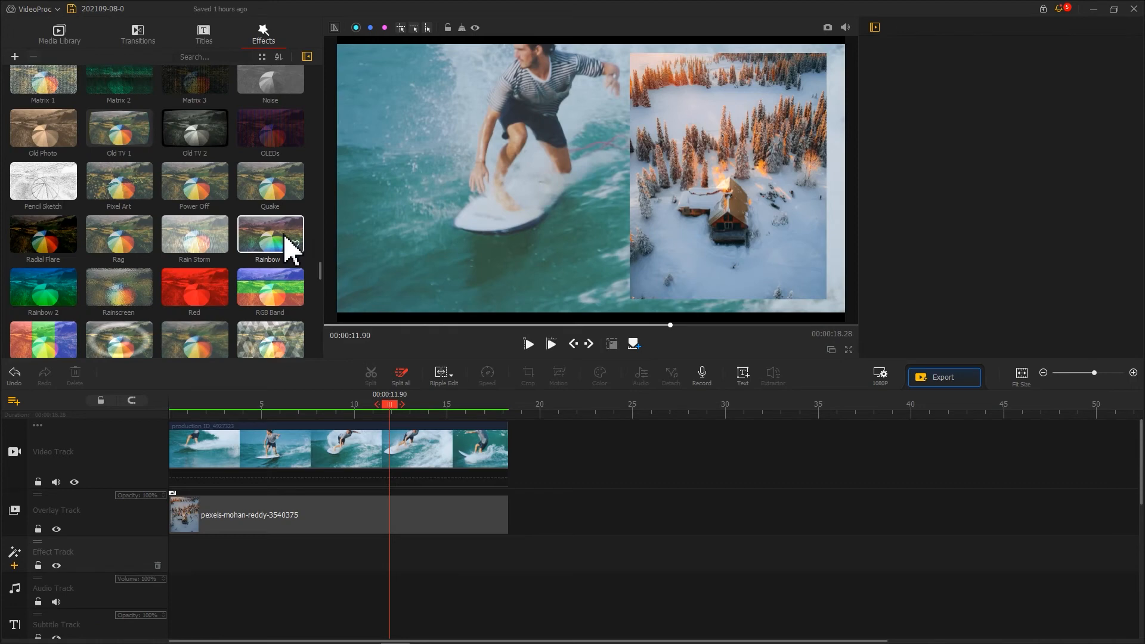
Step: Apply the Rainbow 1 effect on the effect track from 00:00:05.36 to 00:00:18.28 and play the timeline from near its start
left_click_drag(284, 237, 295, 486)
left_click_drag(360, 555, 509, 565)
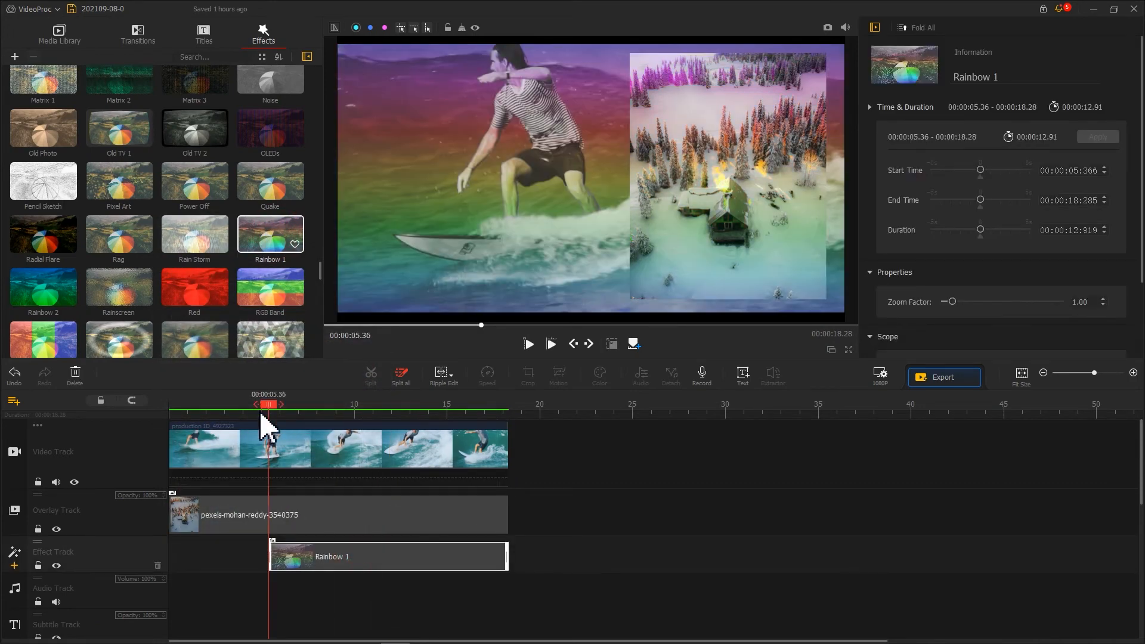
left_click_drag(268, 408, 191, 410)
key("space")
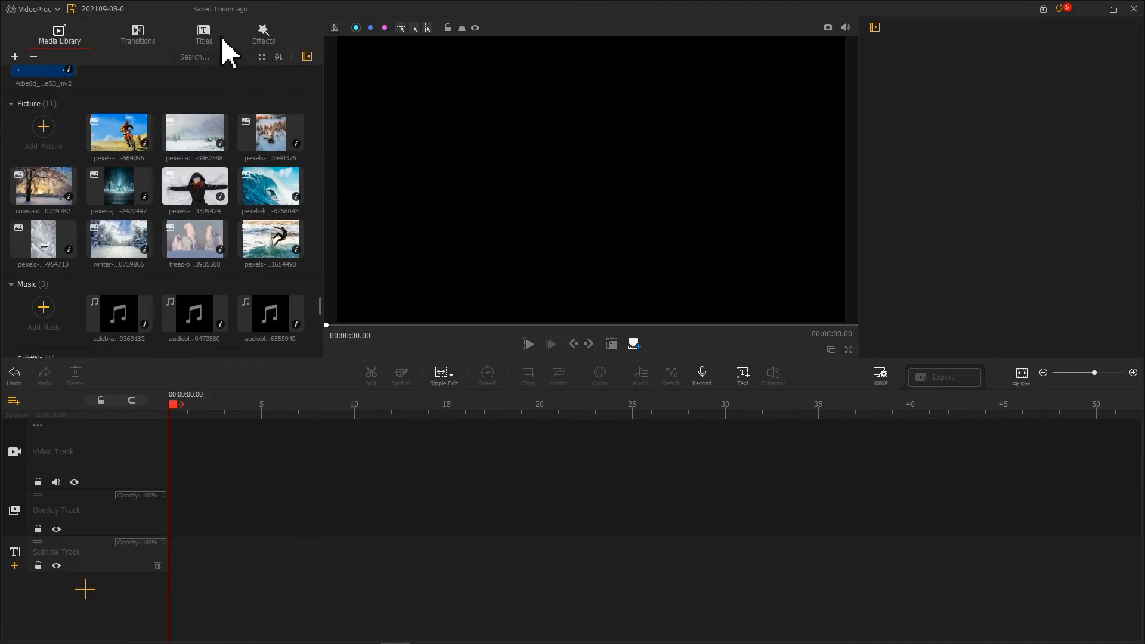
Step: Place Subtitle 3 at the start of the subtitle track, Title 3 at 00:00:05.94 and Opener 6 after it
left_click(213, 35)
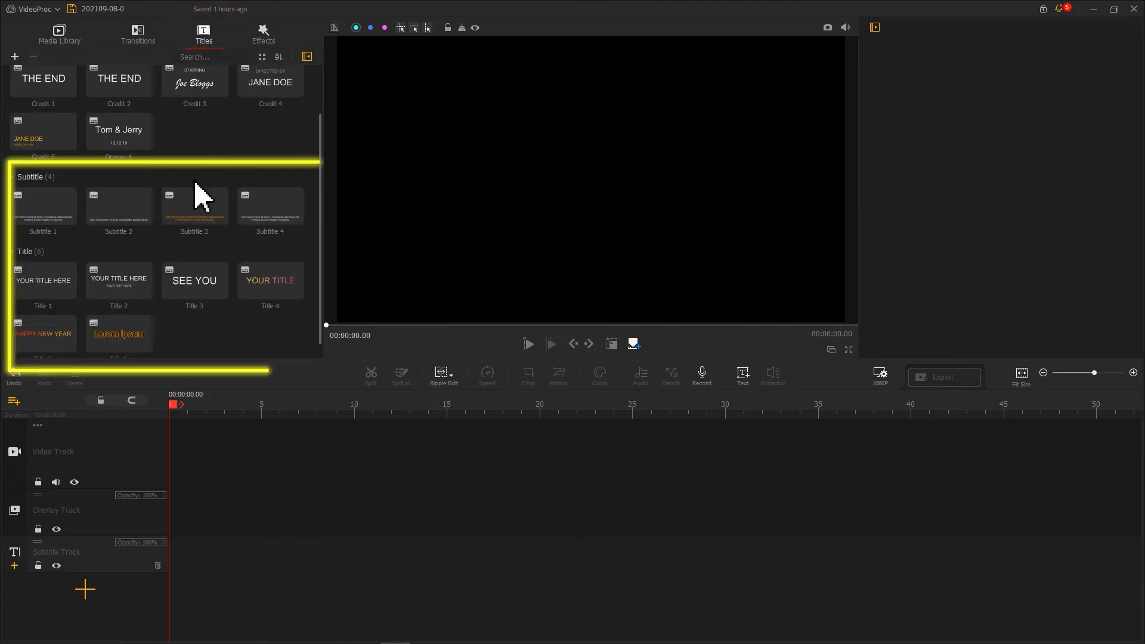
left_click_drag(199, 217, 181, 511)
left_click_drag(196, 288, 293, 487)
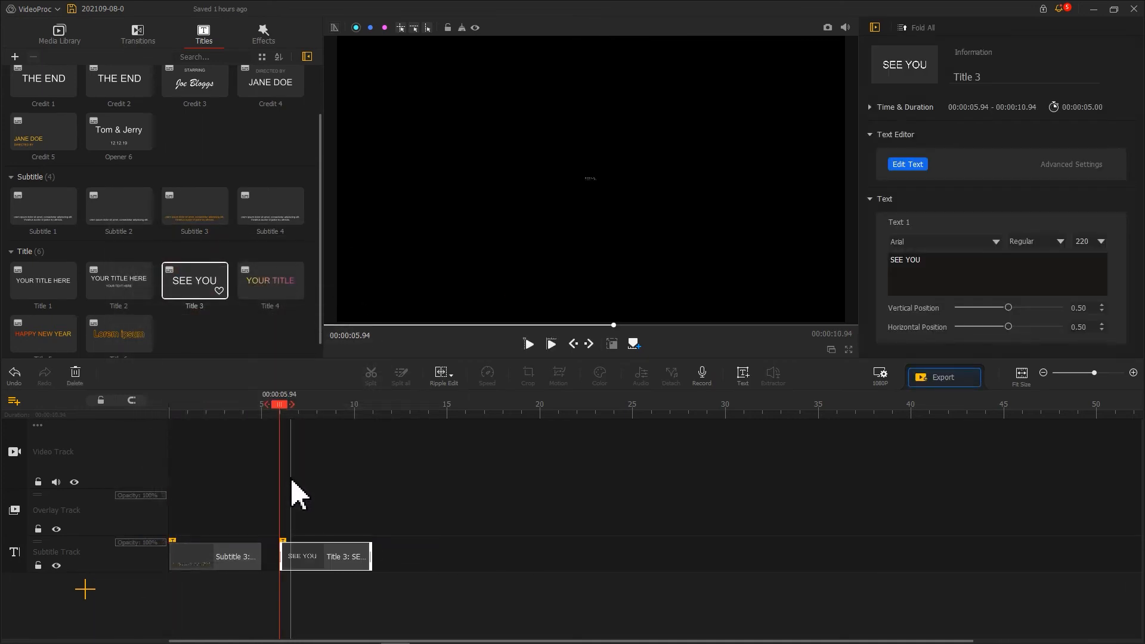
left_click_drag(132, 147, 393, 580)
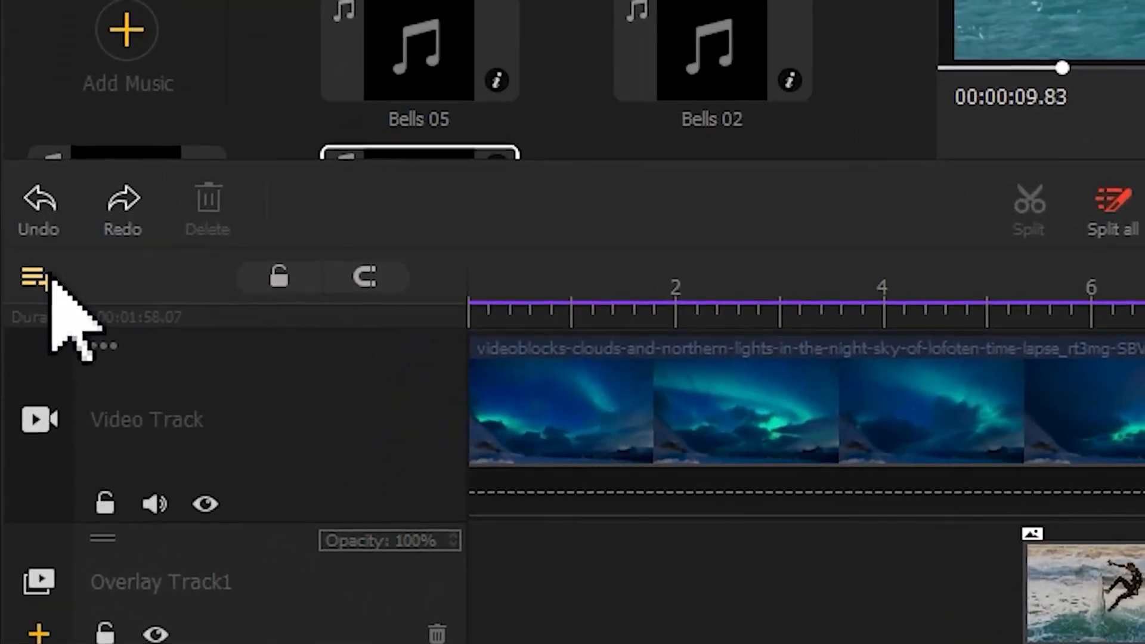
Step: Add a new overlay track to the timeline
left_click(15, 401)
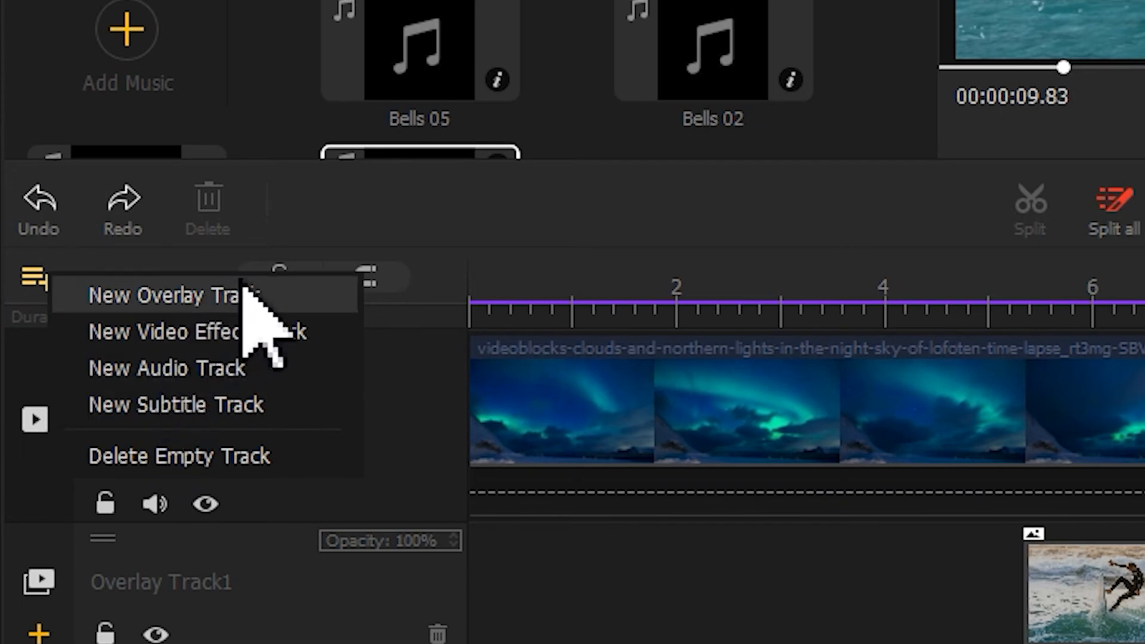
left_click(285, 295)
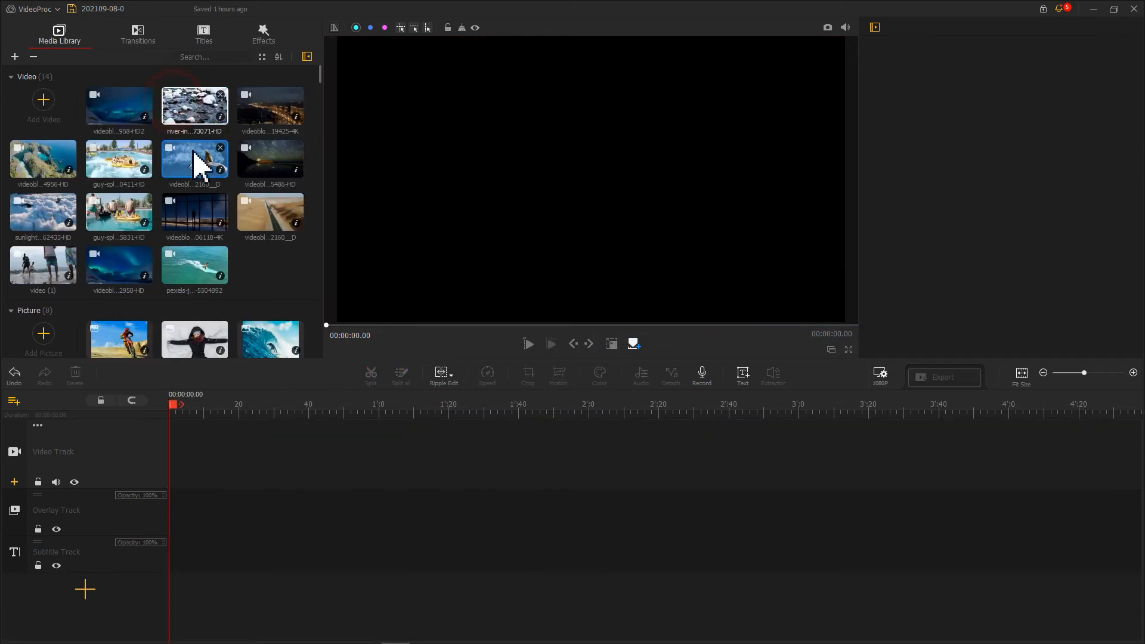
Step: Place the selected group of video clips, including river-in…73071-HD, on the empty video track
left_click_drag(203, 217, 189, 449)
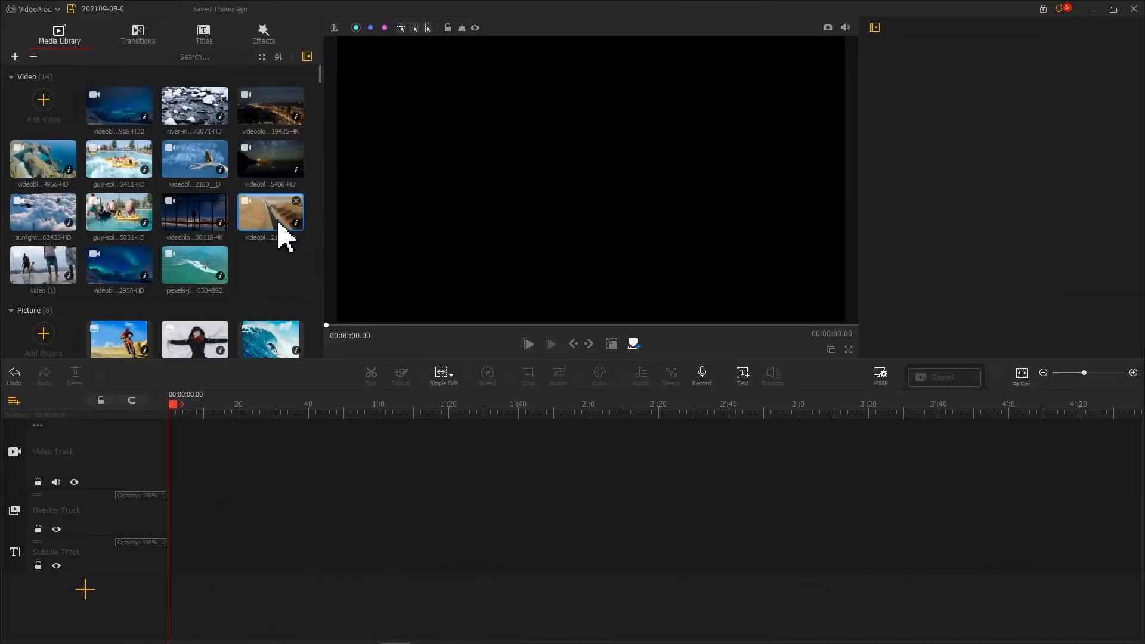
Step: Select all files in the media library's Video, Picture and Music groups in turn, and the subtitle file
key("ctrl+a")
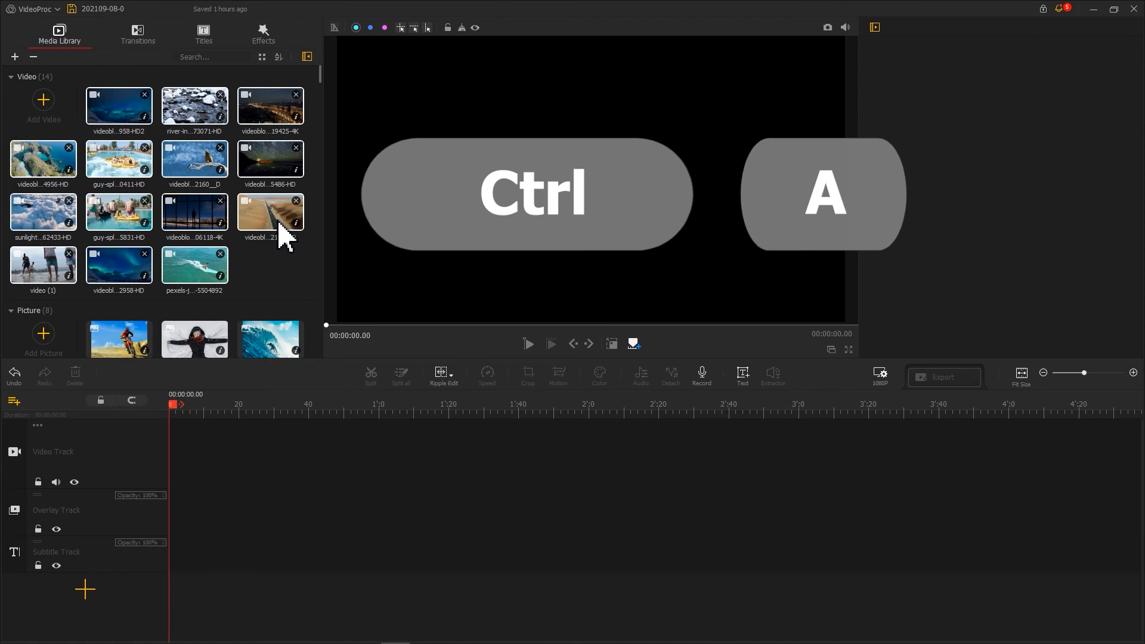
scroll(278, 221, "down", 1)
left_click(259, 275)
key("ctrl+a")
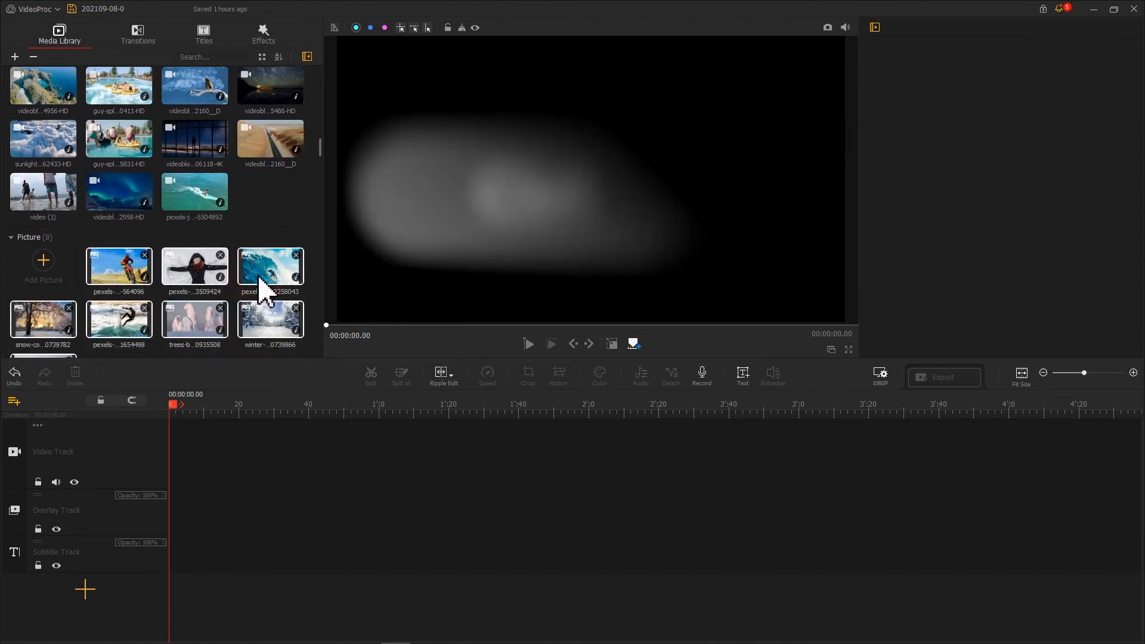
scroll(259, 277, "down", 1)
scroll(258, 277, "down", 2)
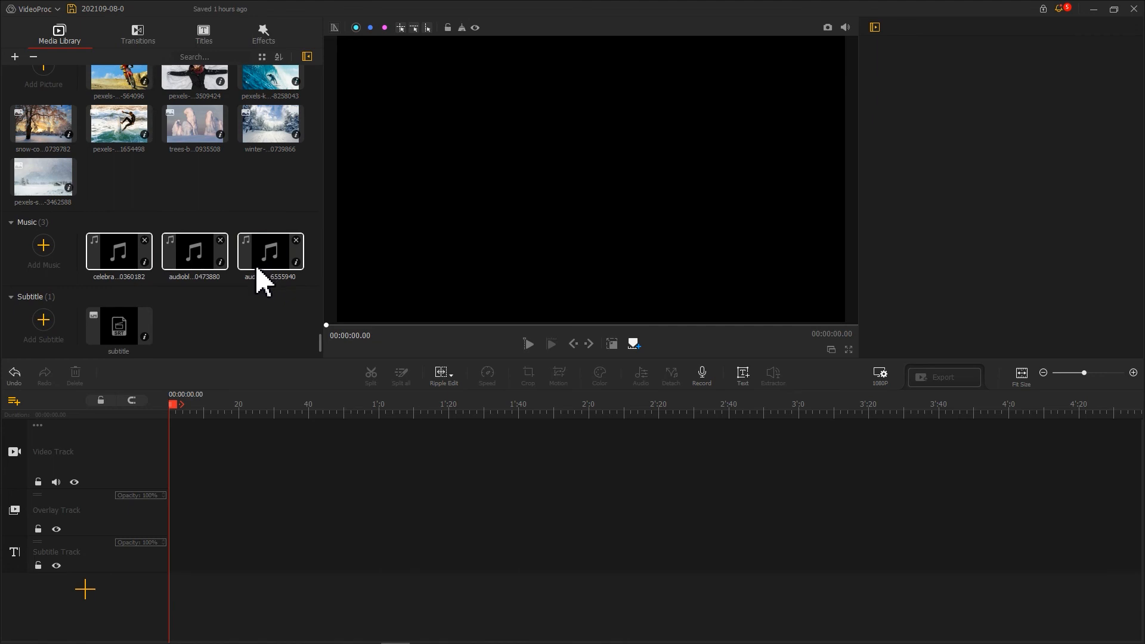
left_click(128, 326)
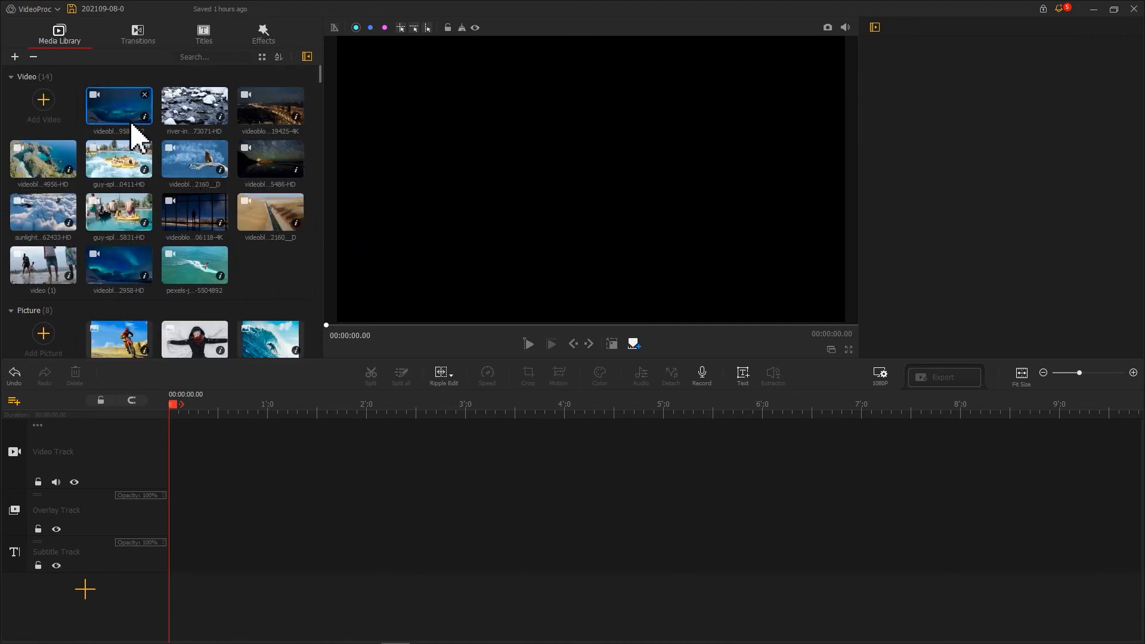
Step: Select the whole range of video clips from videobl…958-HD2 to pexels-j…-5504892 and place them on the video track
left_click(197, 271, "shift")
left_click_drag(199, 229, 208, 445)
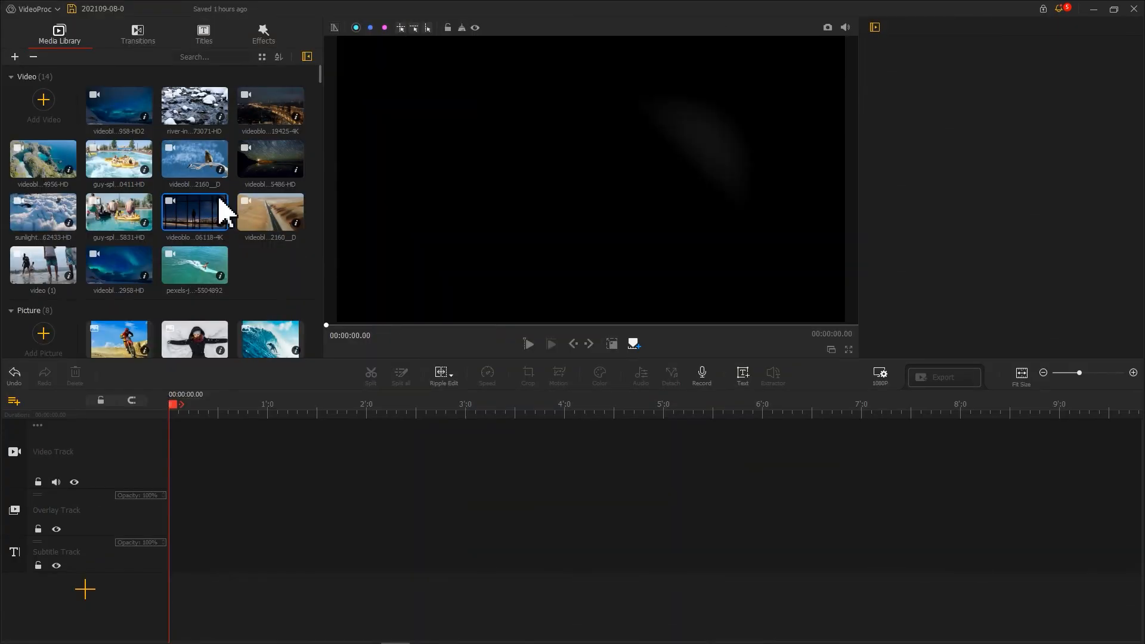
Step: Select individual clips including videobl…958-HD2, river-in…73071-HD and guy-spl…0411-HD, and place them together at the start of the video track
key("ctrl")
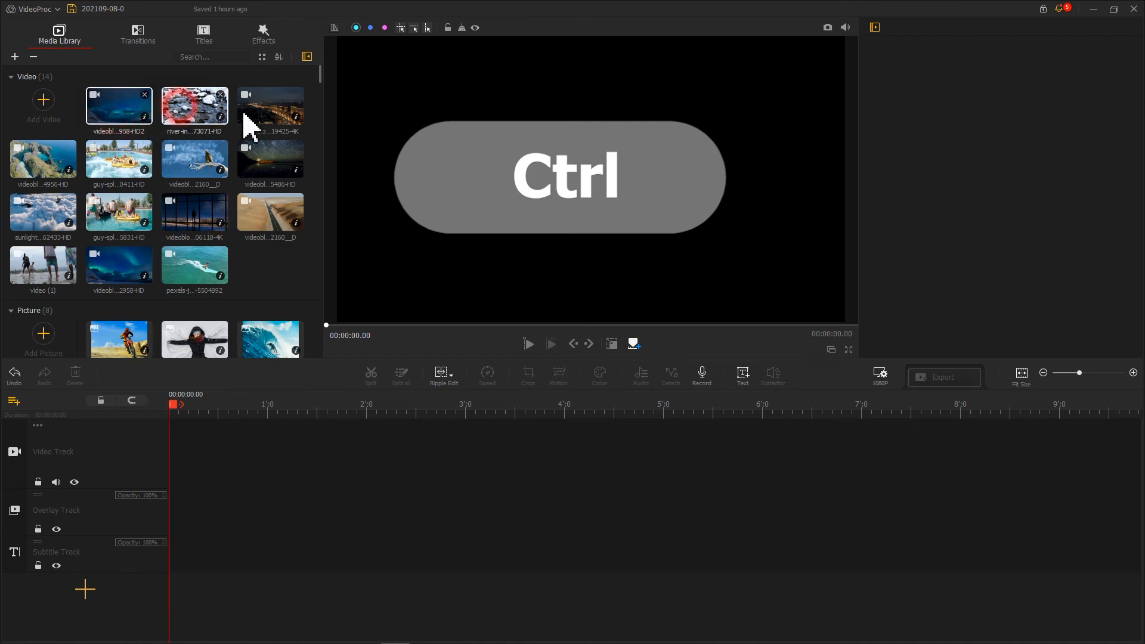
left_click(127, 159, "ctrl")
left_click_drag(121, 165, 175, 426)
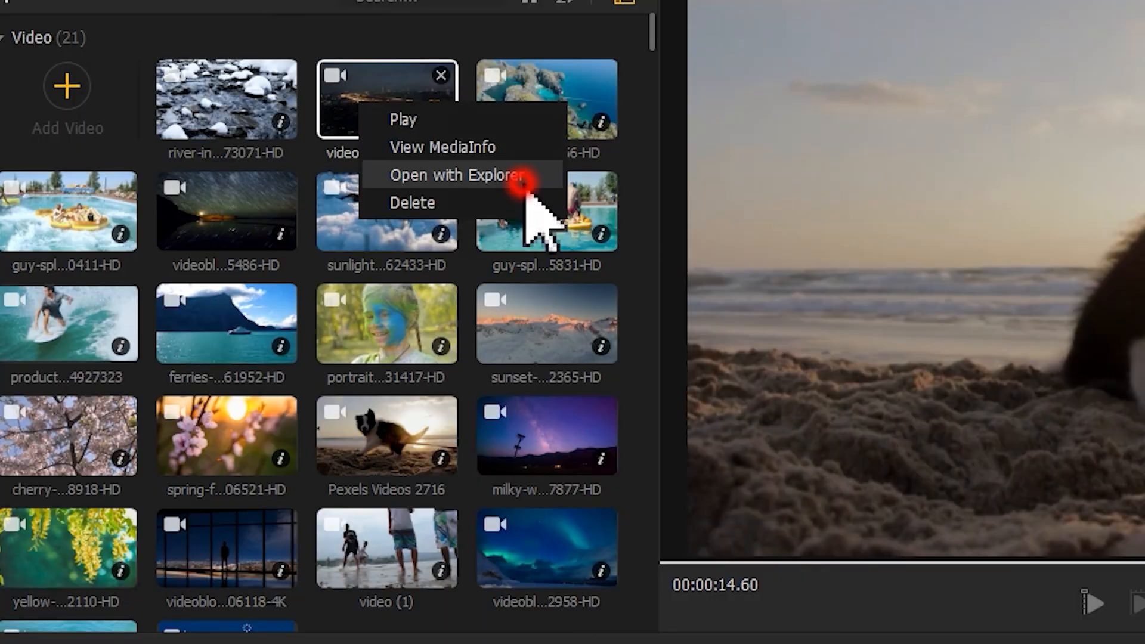
Step: Open the source file location of the videoblo…19425-4K clip in Explorer
left_click(261, 145)
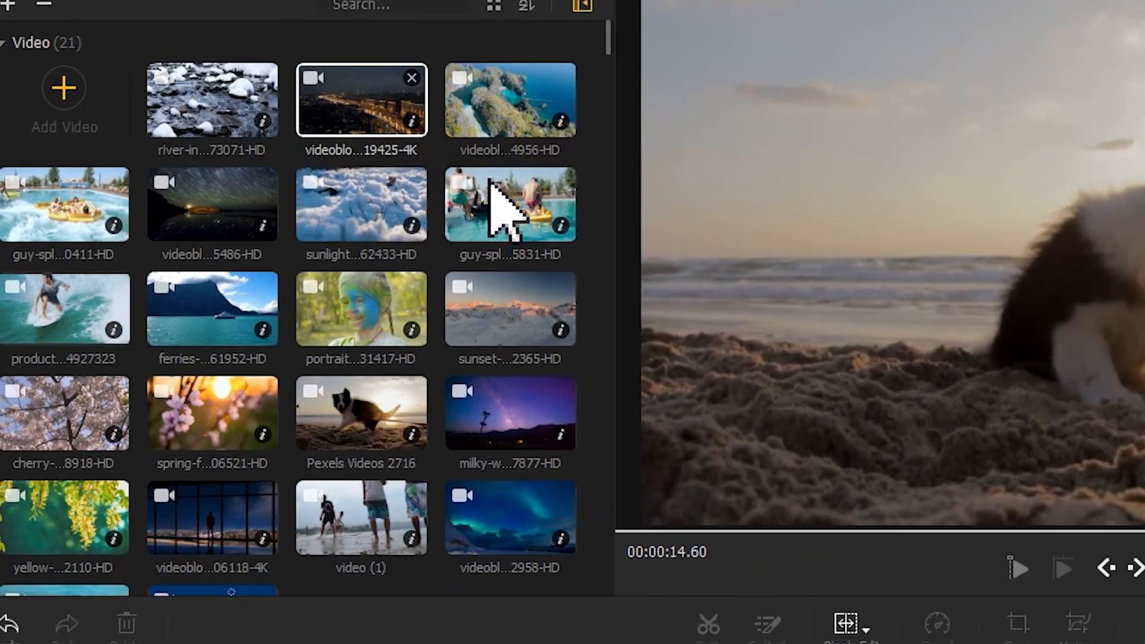